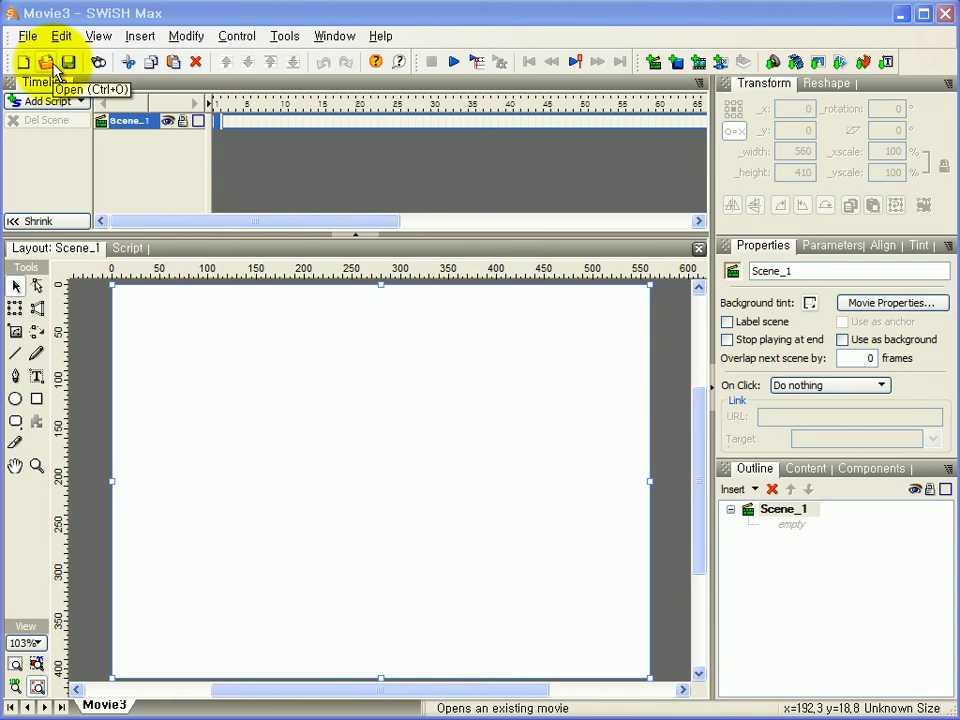
Open the movie 16-01.swi from the 16차시 folder inside the 스위시-예제 folder
left_click(50, 64)
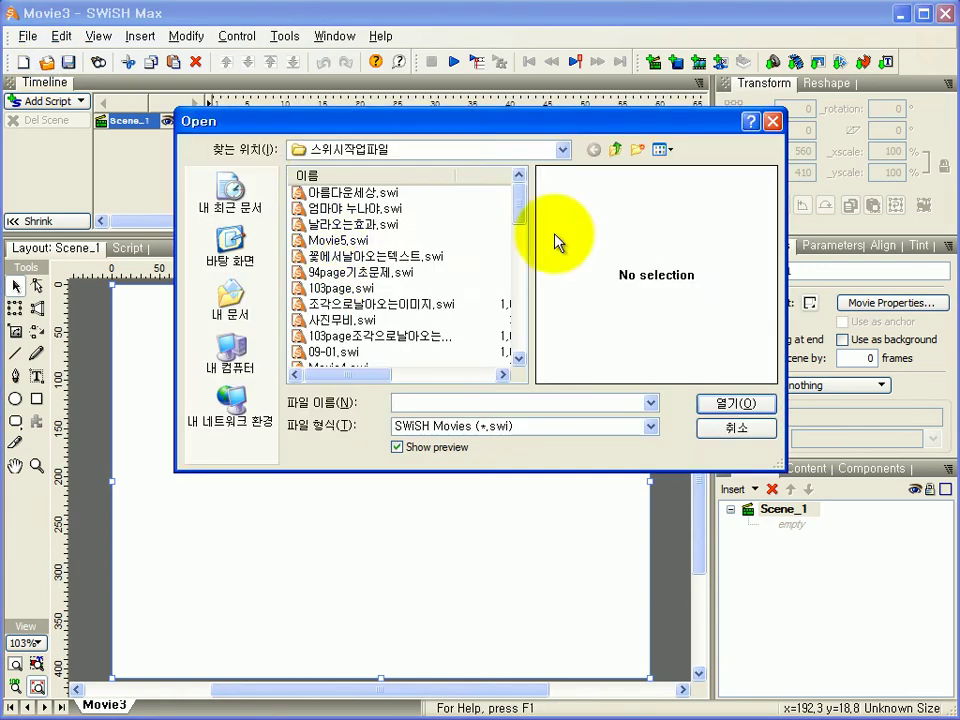
left_click(616, 150)
scroll(474, 315, "down", 4)
double_click(354, 224)
left_click(353, 213)
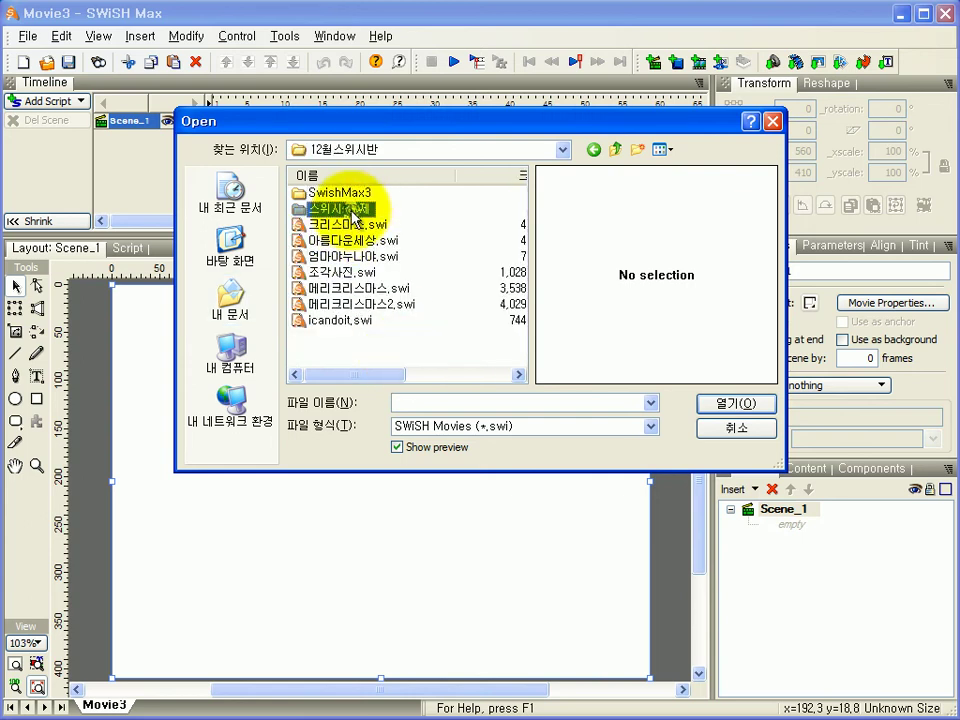
double_click(353, 213)
scroll(323, 245, "down", 2)
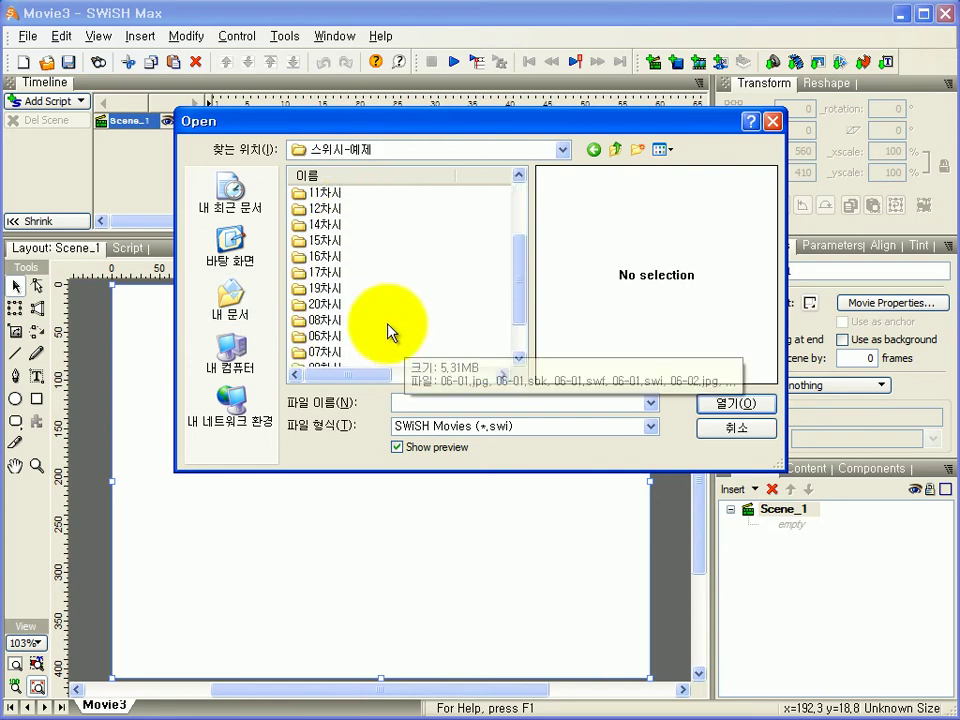
double_click(323, 256)
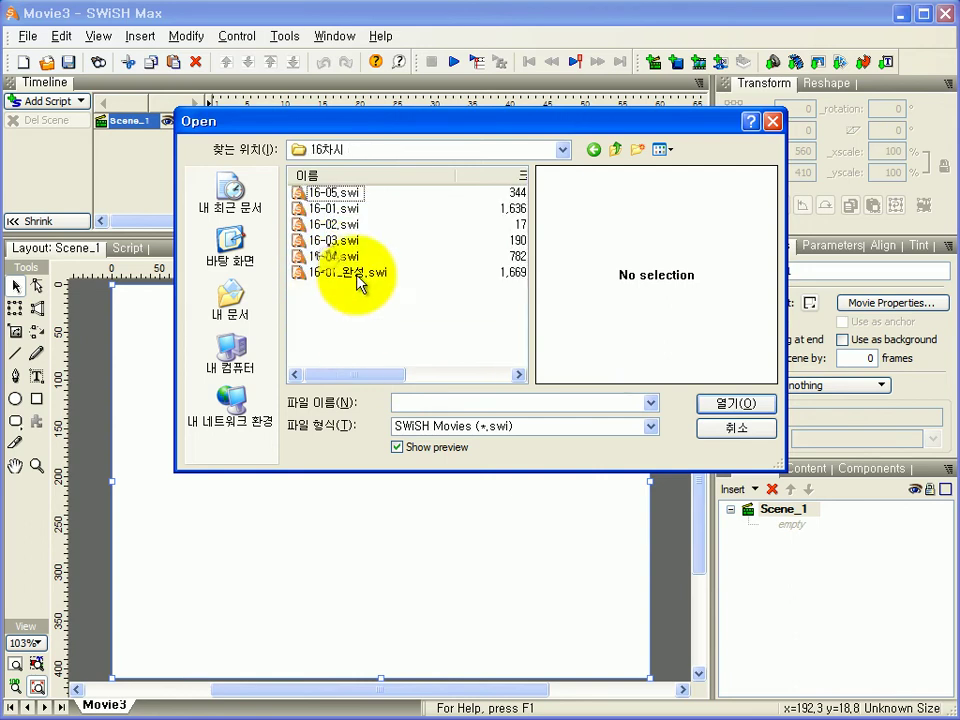
left_click(345, 208)
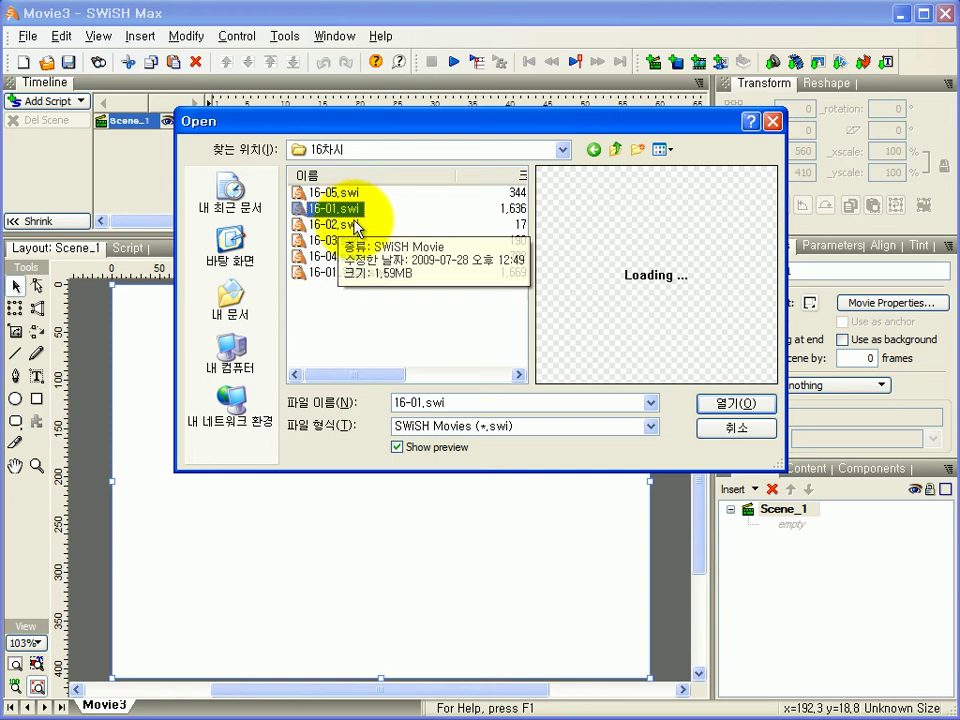
left_click(750, 406)
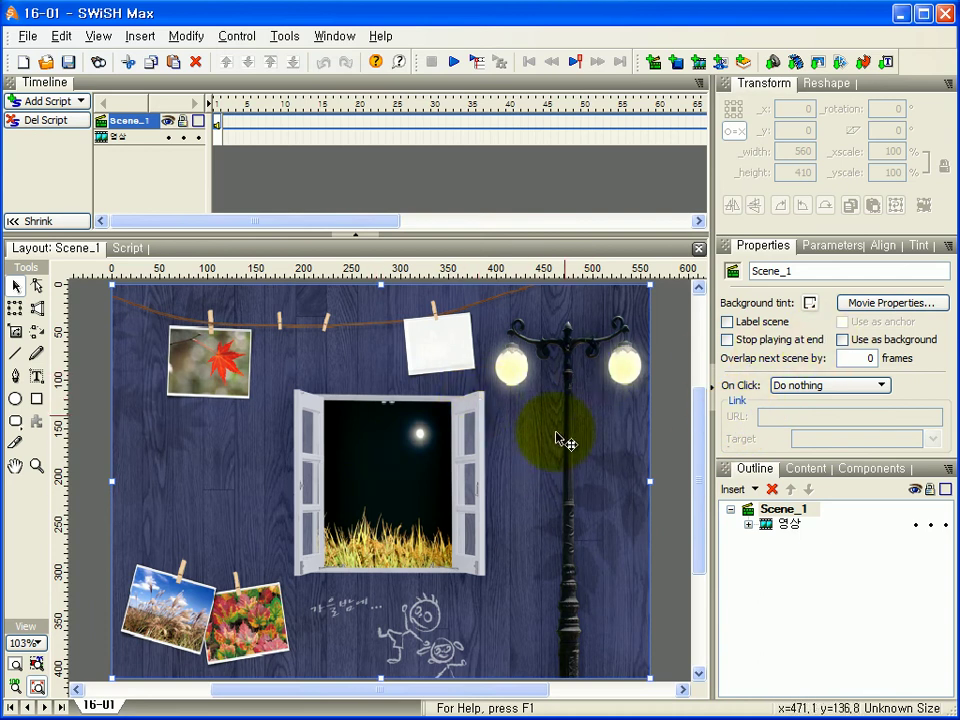
Lock the 영상 movie clip and draw a circle about 44 pixels wide in the dark window opening
left_click(567, 453)
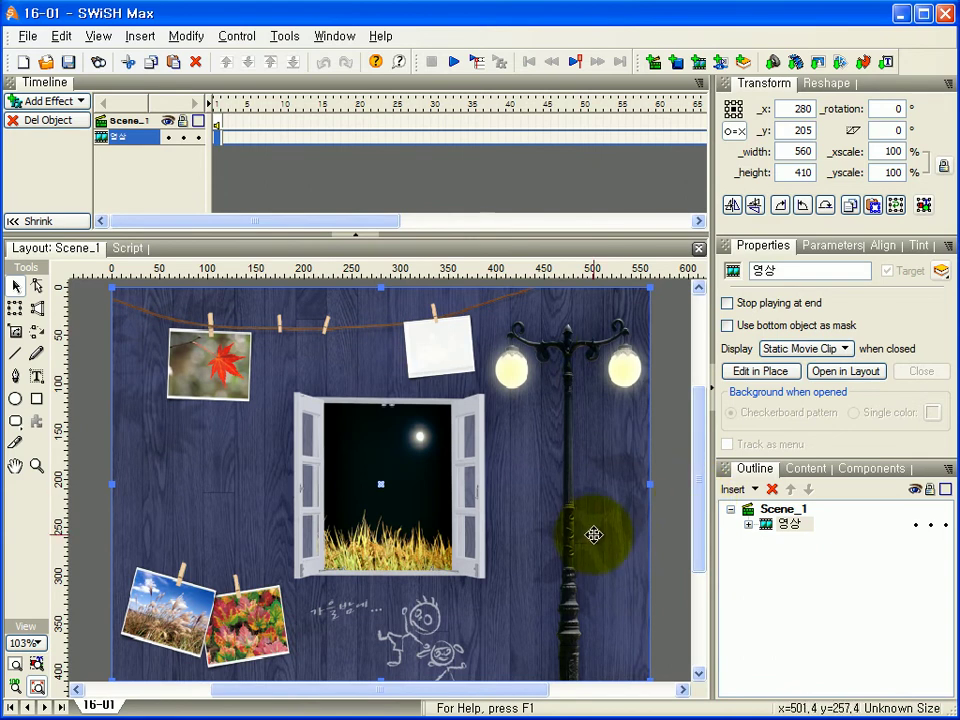
left_click(929, 525)
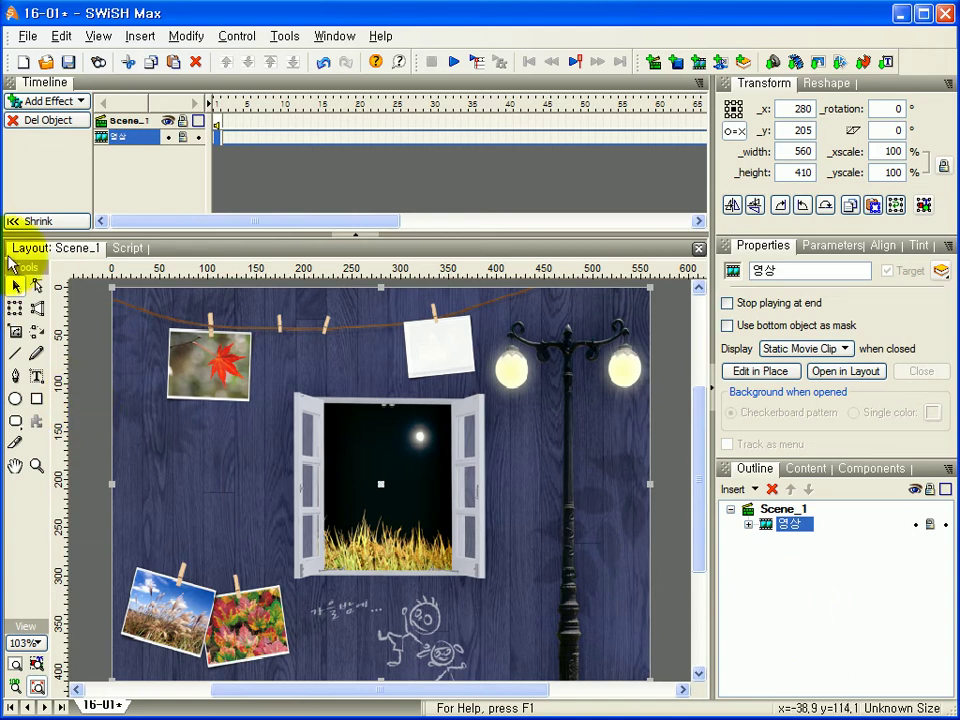
left_click(17, 400)
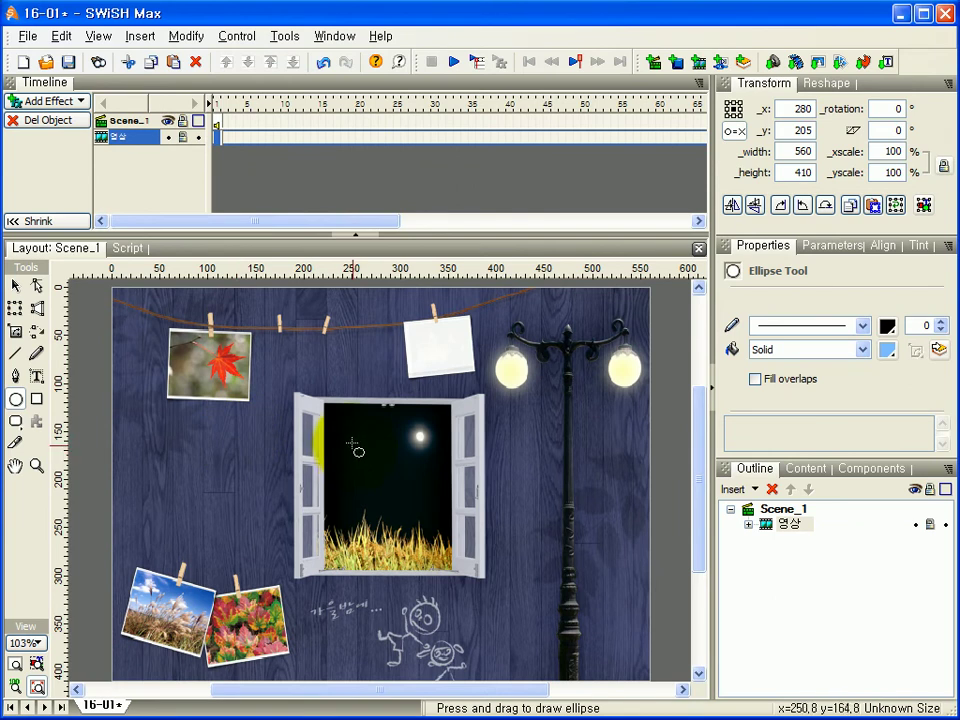
left_click_drag(351, 441, 393, 494)
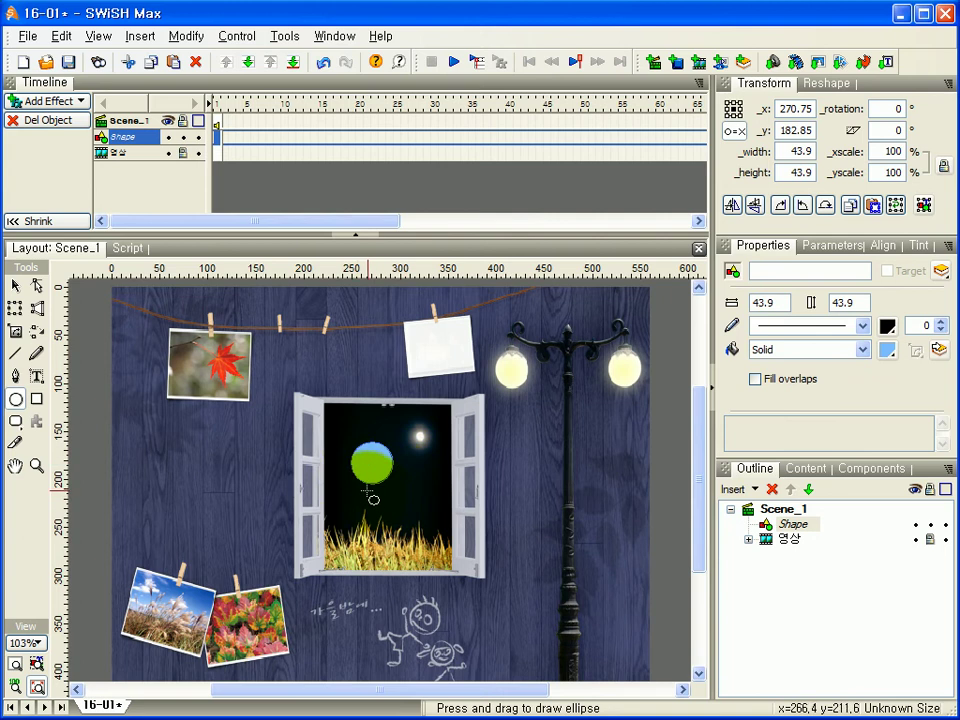
Change the circle's fill from solid to a radial gradient
left_click(862, 350)
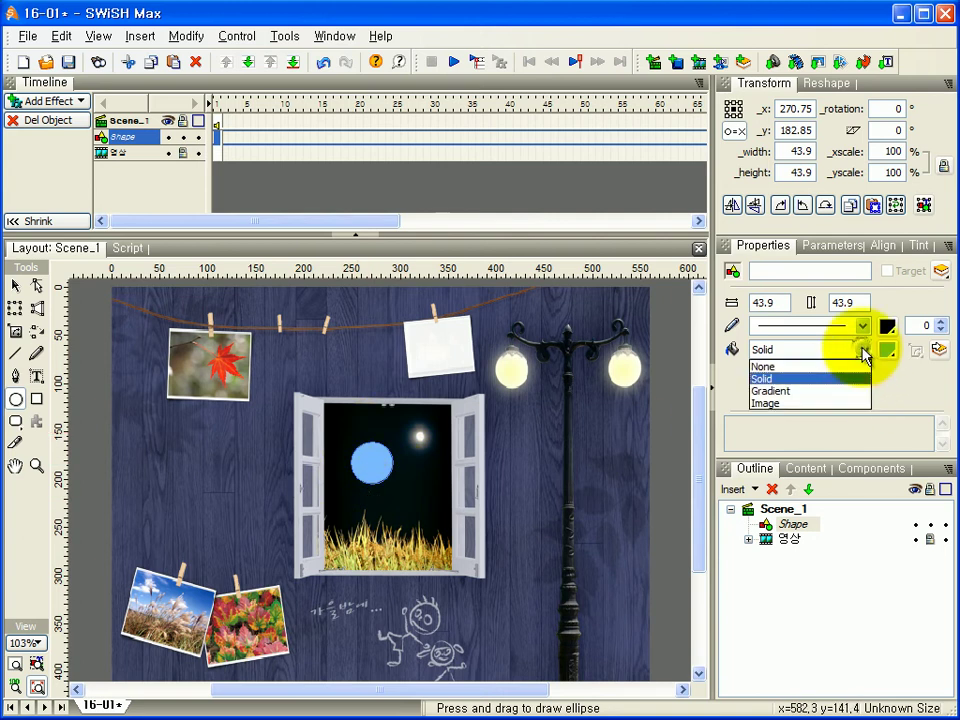
left_click(786, 397)
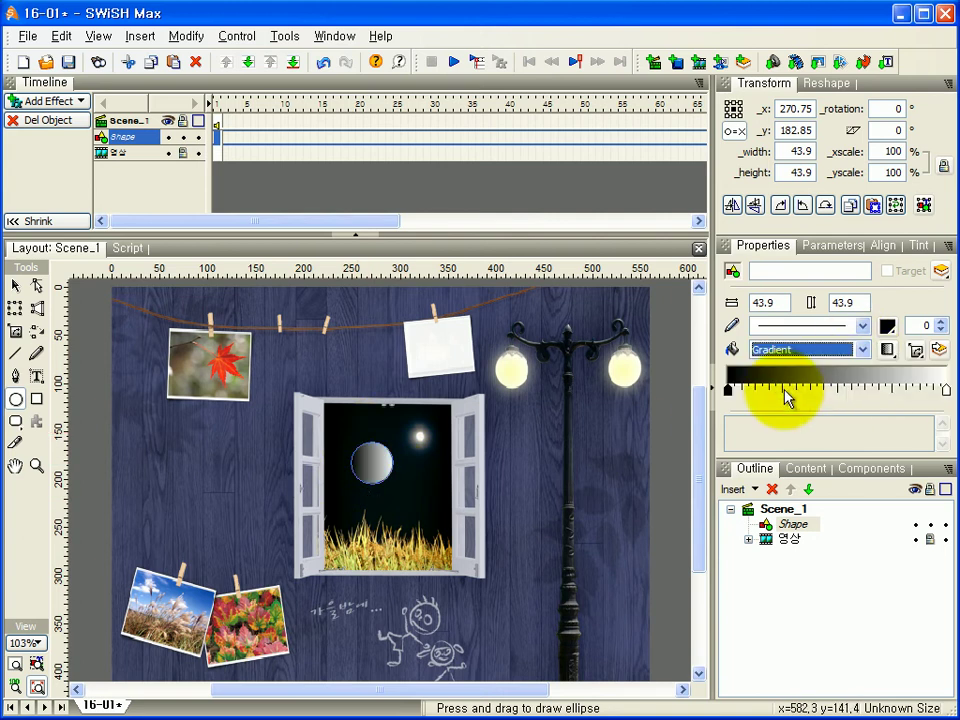
left_click(888, 356)
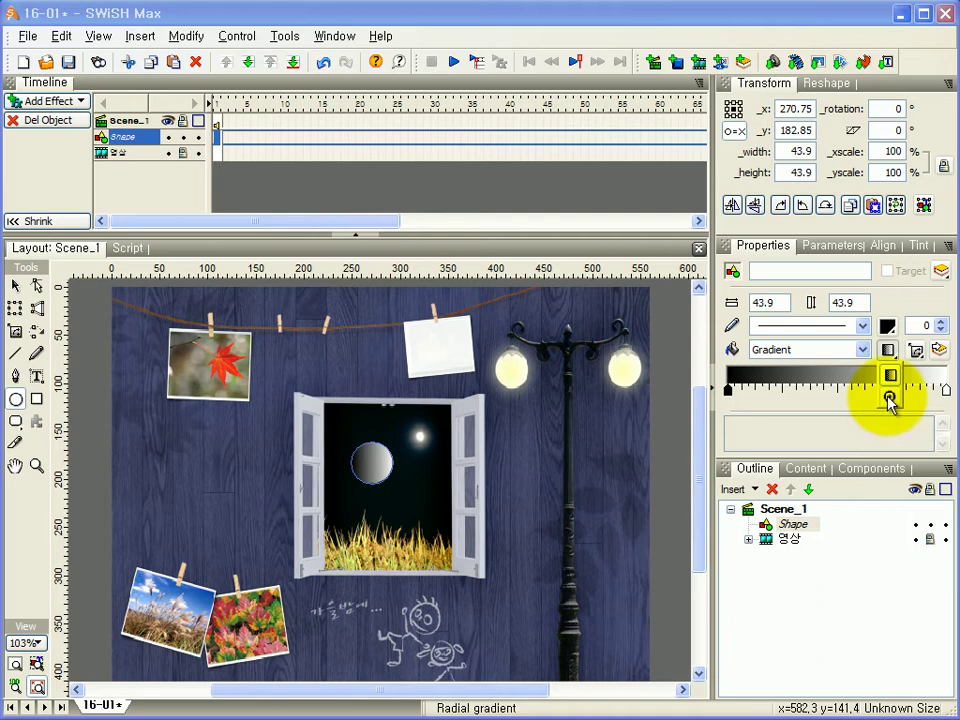
left_click(889, 397)
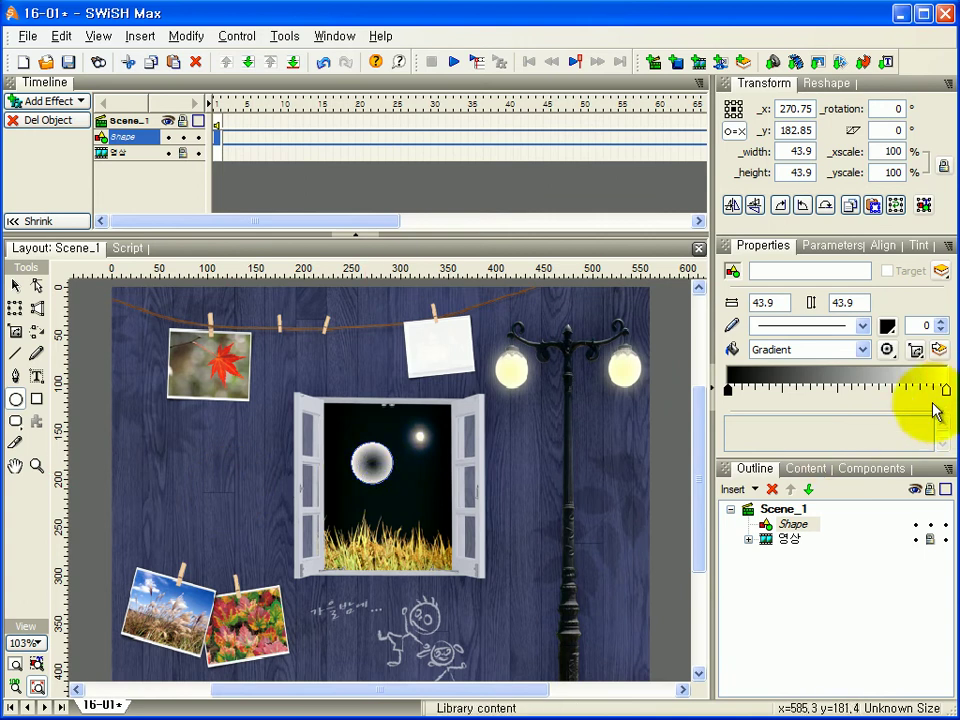
Make the gradient's start stop white and add two white stops, one about a third along, the other about two-thirds along at 50% alpha
left_click(728, 394)
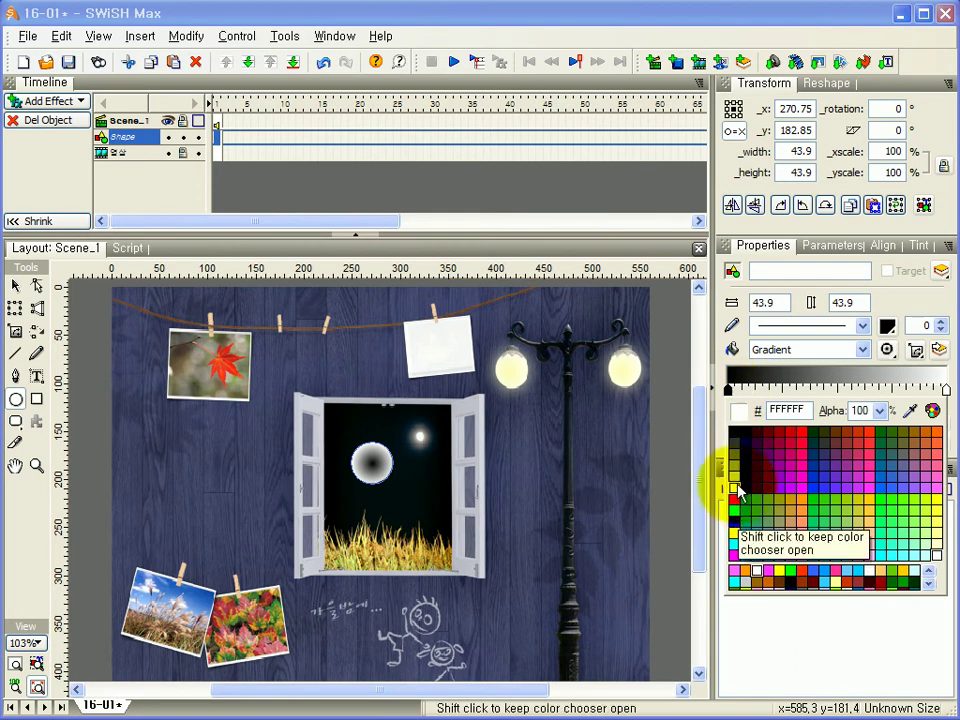
left_click(737, 487)
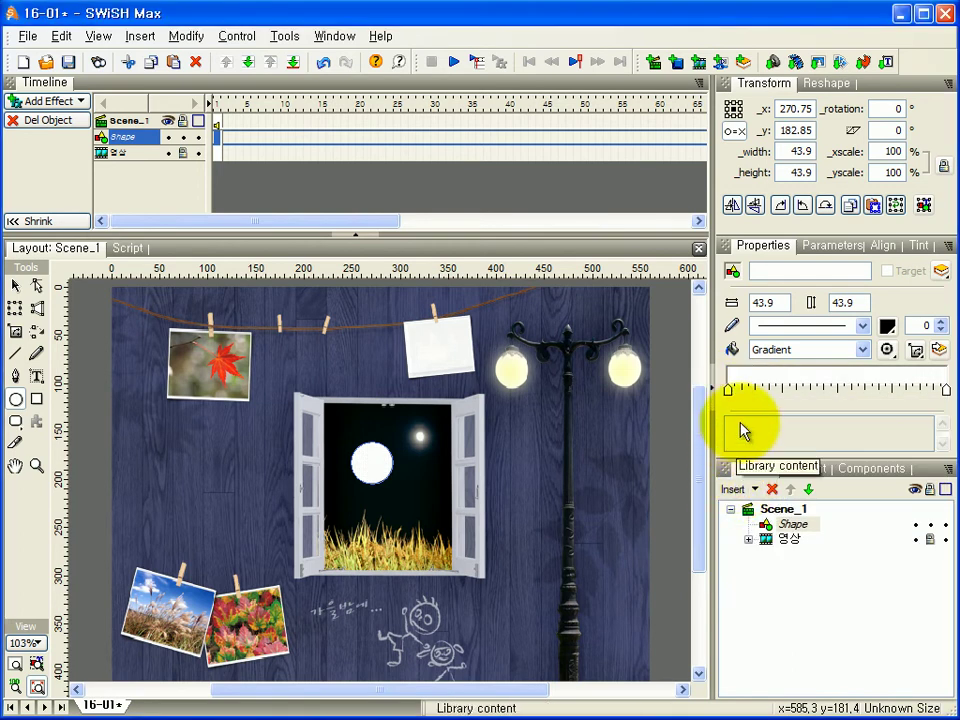
left_click(784, 390)
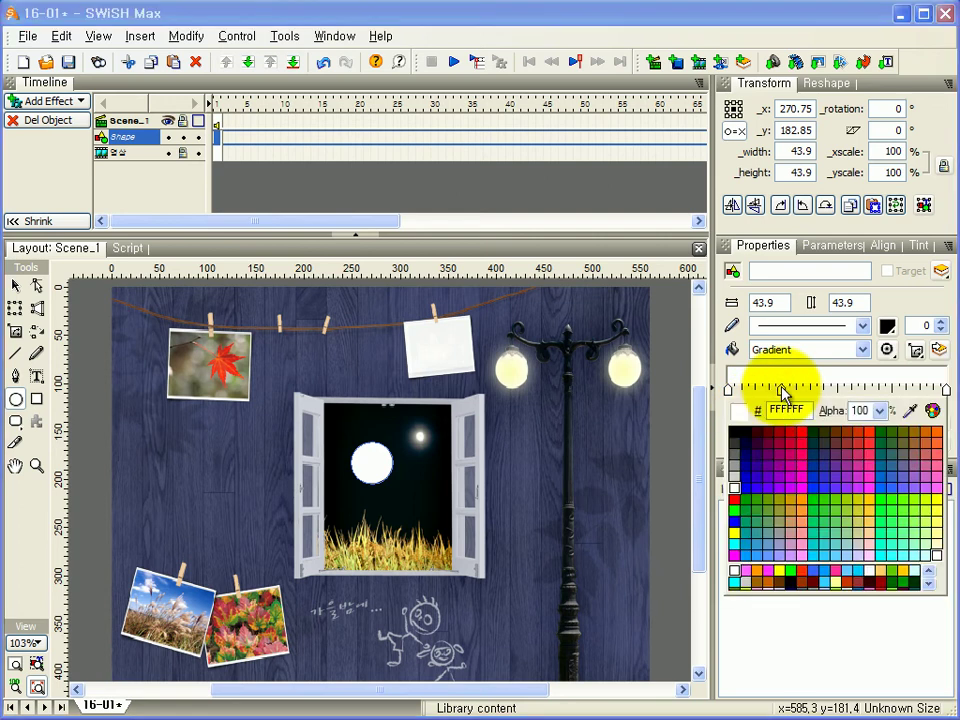
left_click(733, 492)
left_click_drag(783, 393, 797, 395)
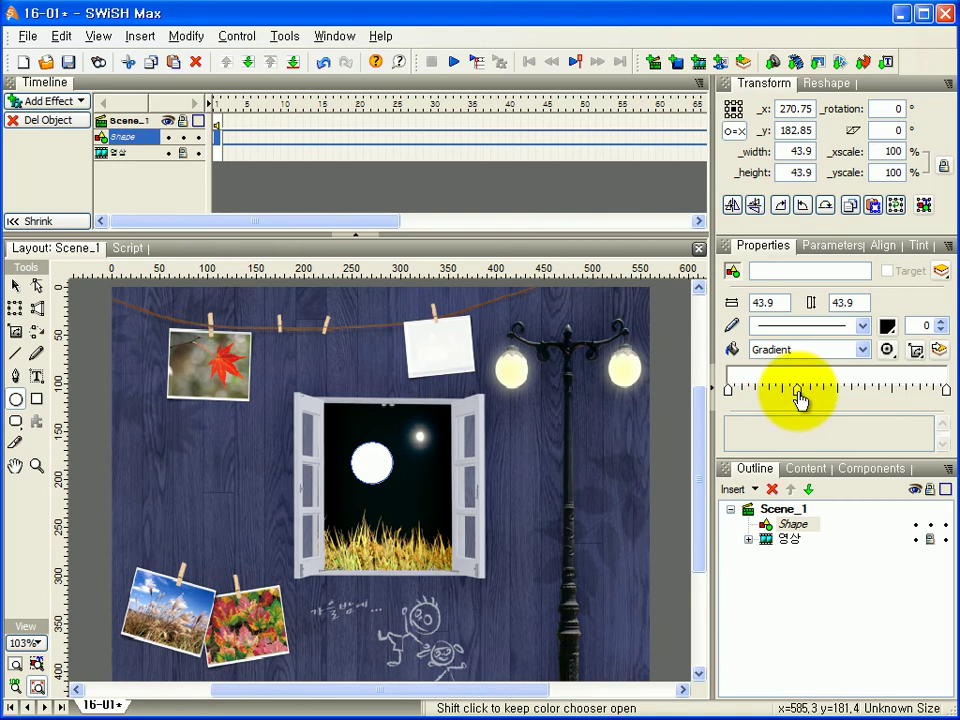
left_click(866, 392)
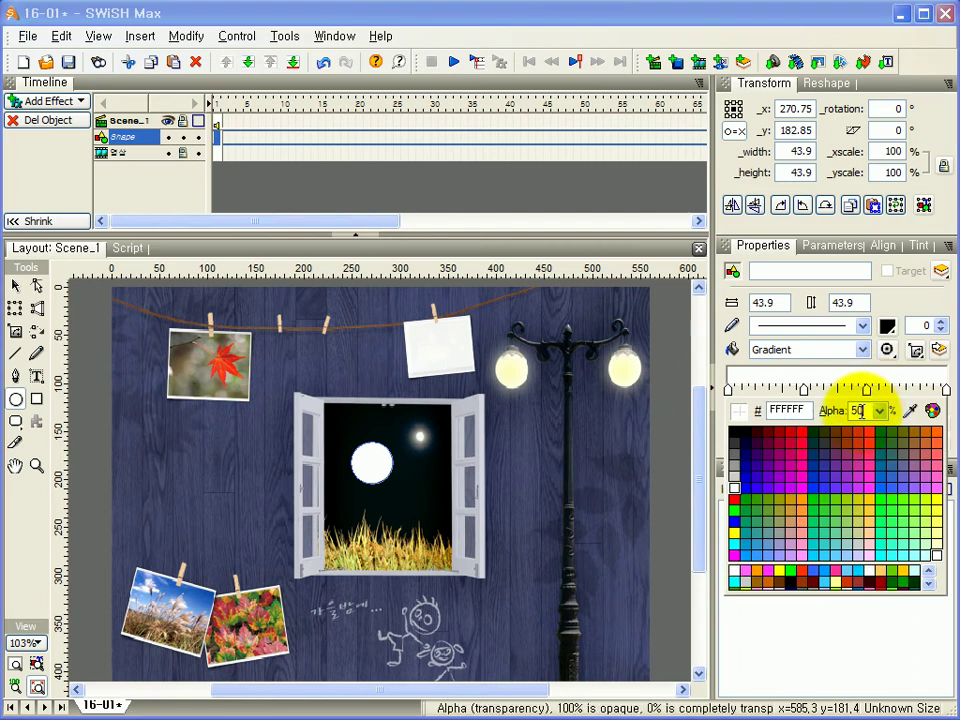
key("Return")
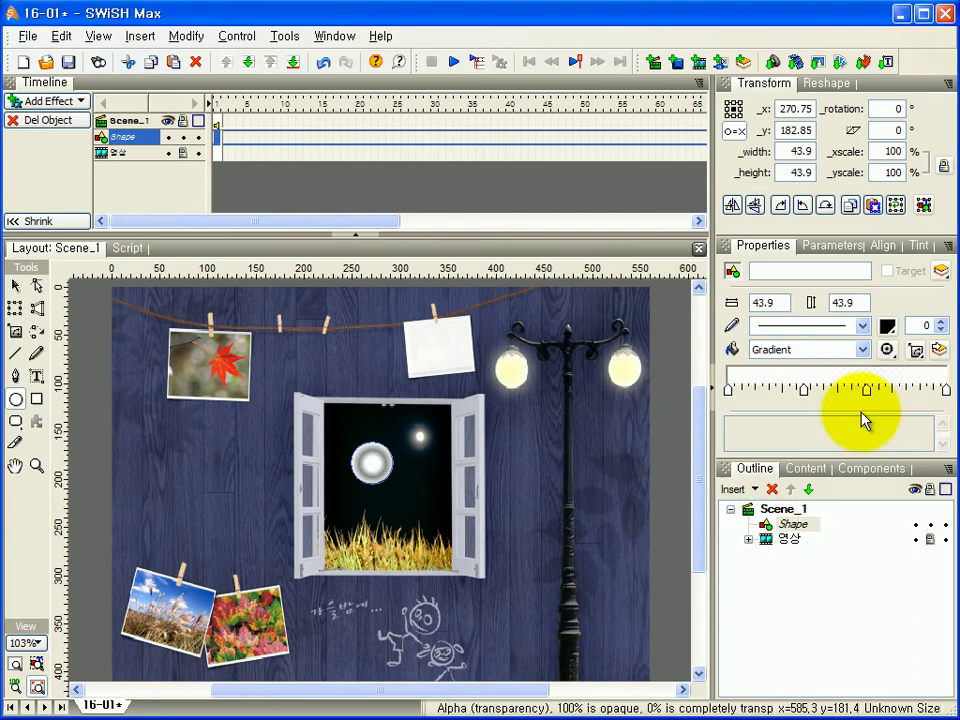
Lower the alpha of the gradient's end stop and move the two middle stops slightly apart
left_click(946, 392)
double_click(861, 410)
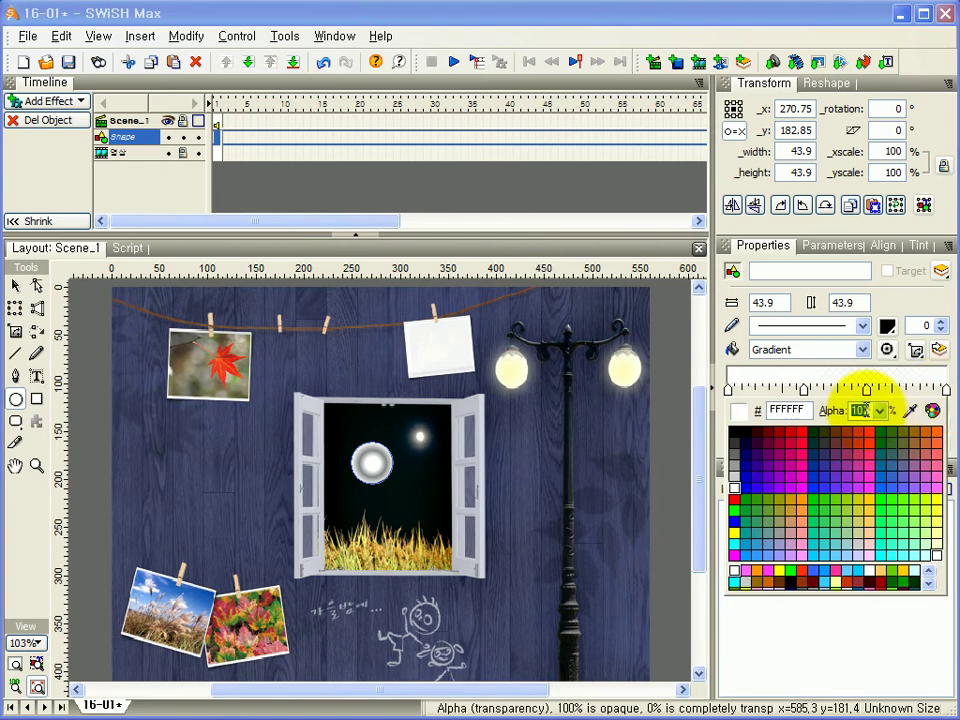
key("Return")
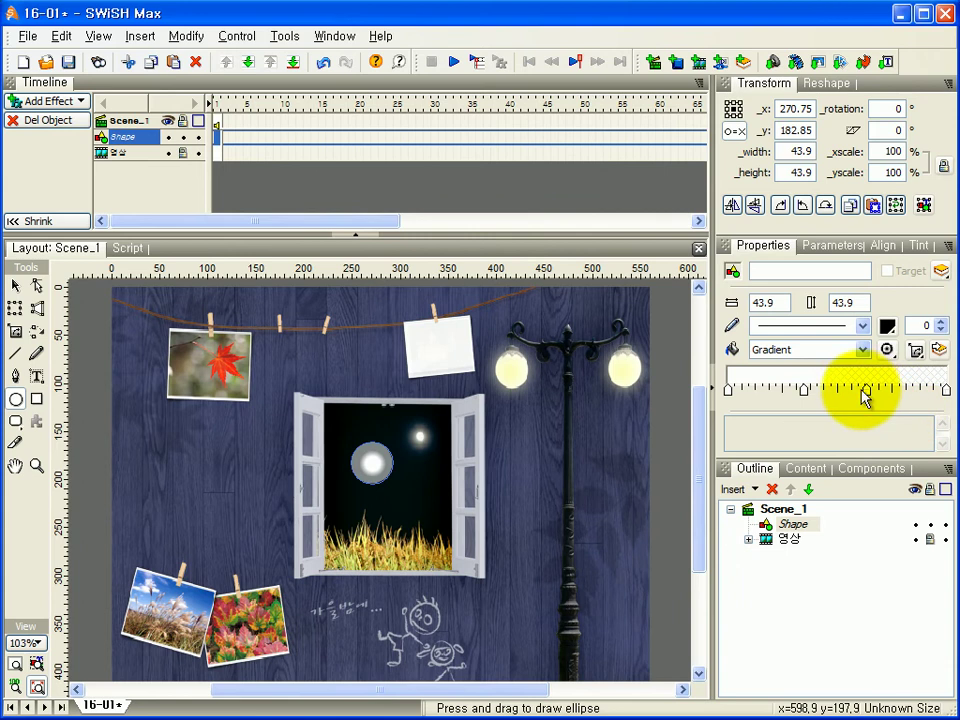
left_click_drag(867, 392, 876, 392)
left_click_drag(803, 396, 797, 398)
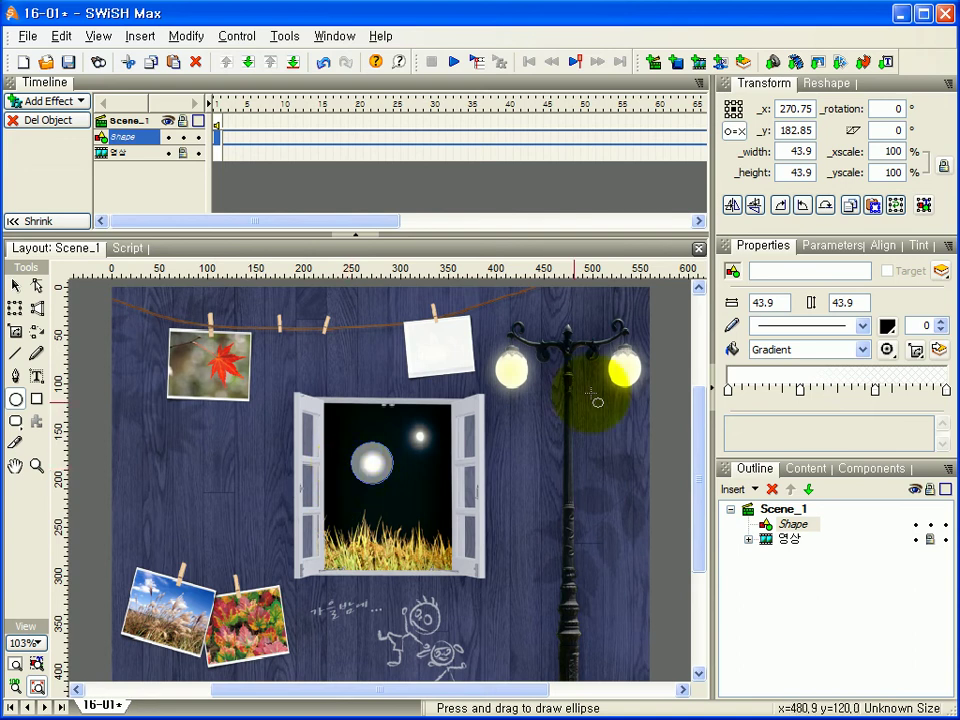
Set the circle's width to 3, leaving a thin vertical ellipse
left_click(795, 151)
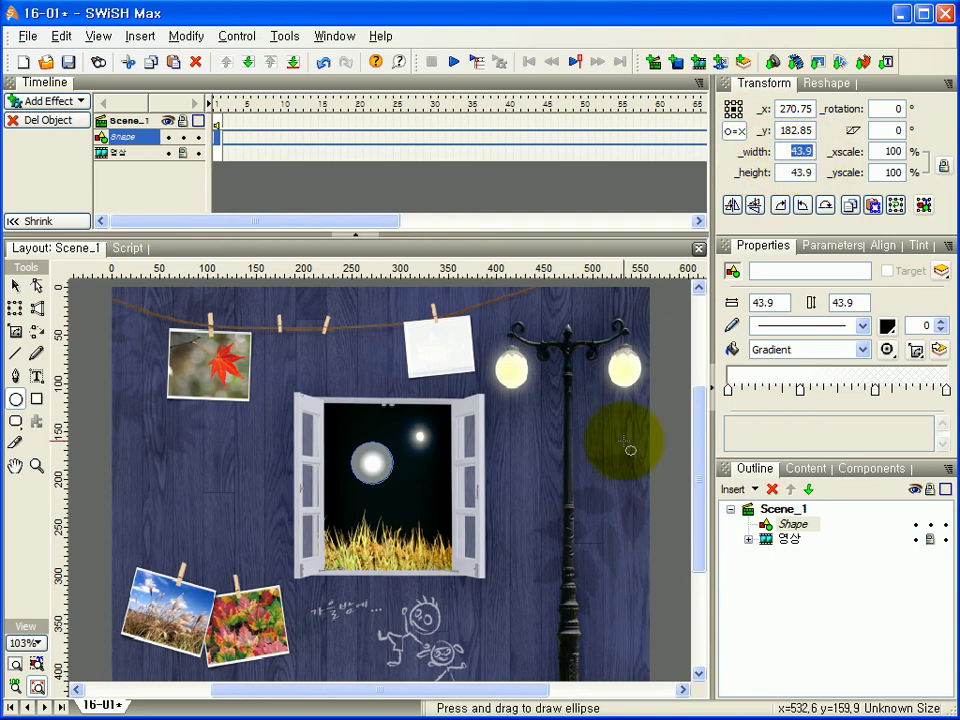
key("Return")
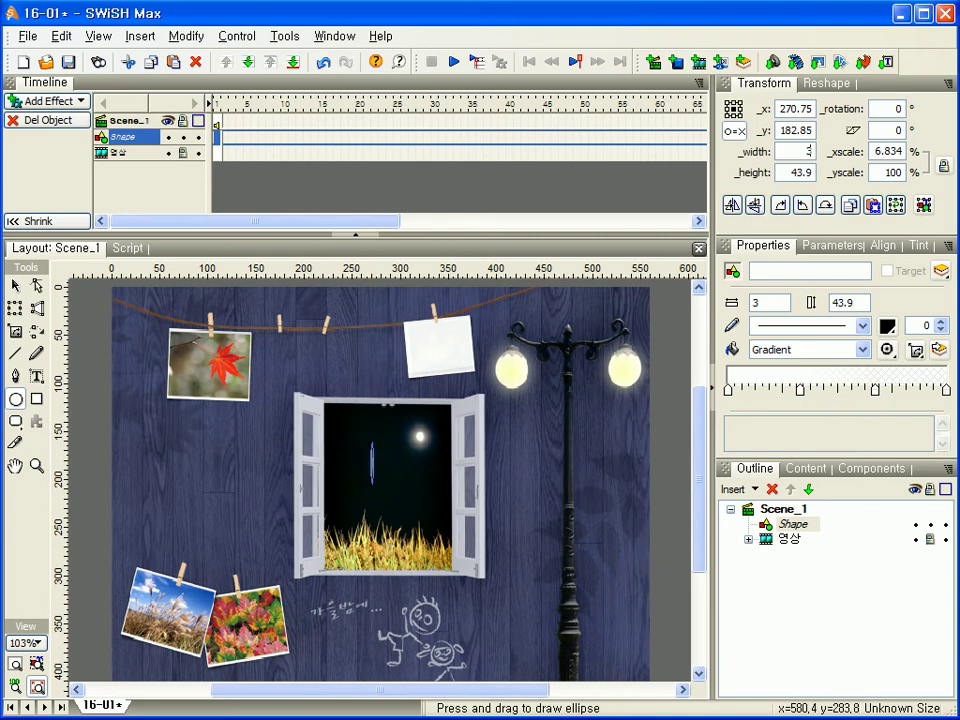
Copy the thin ellipse, paste it in place and set the copy's rotation to 90 degrees
left_click(791, 527)
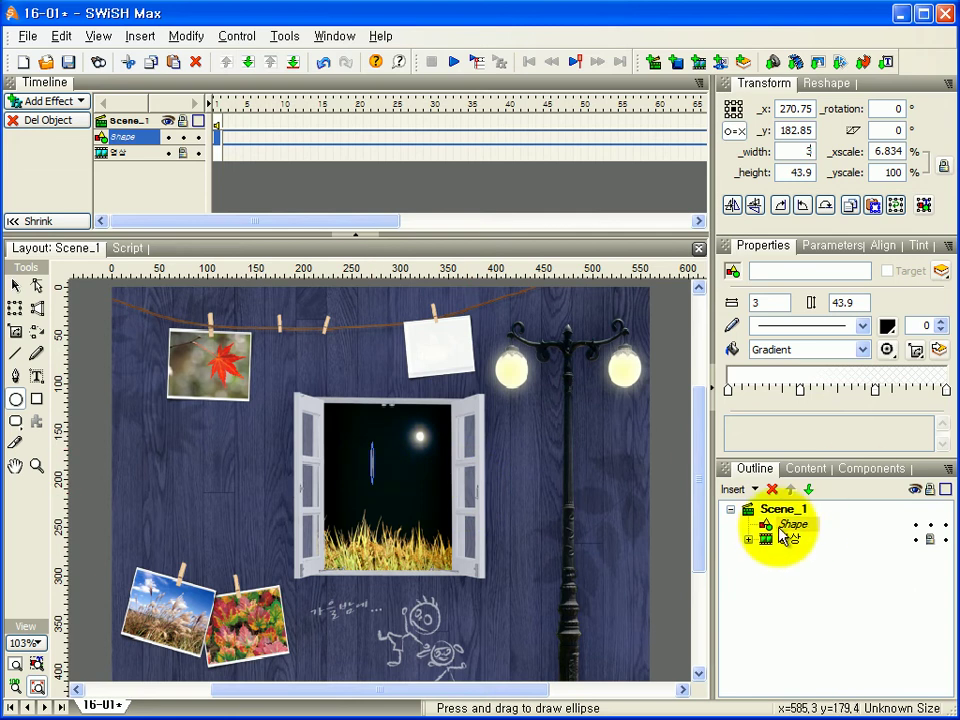
right_click(791, 528)
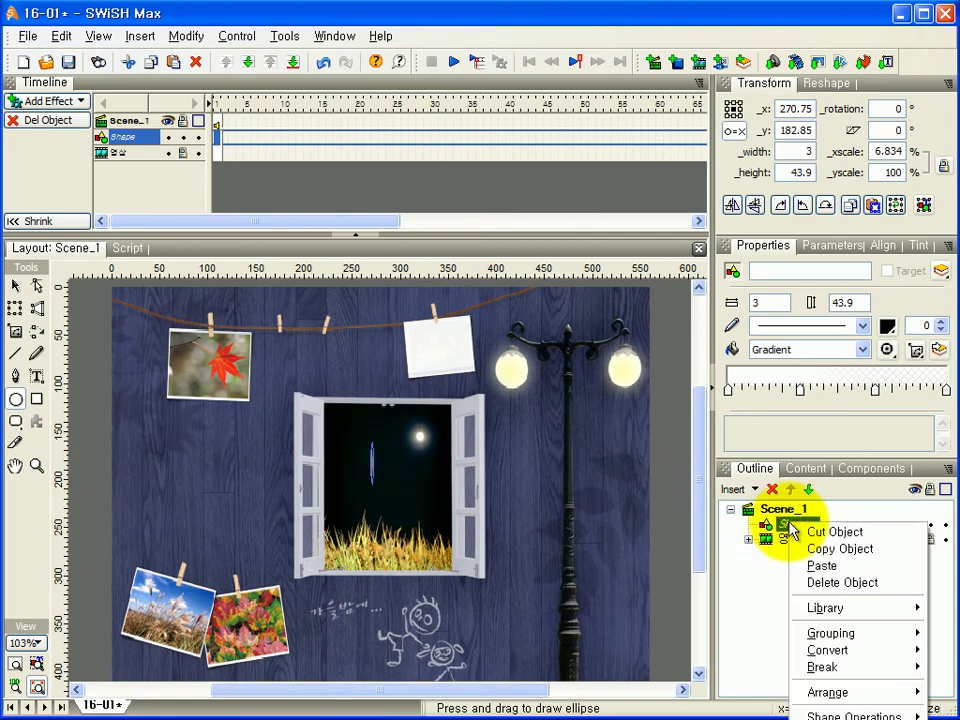
left_click(822, 550)
right_click(804, 522)
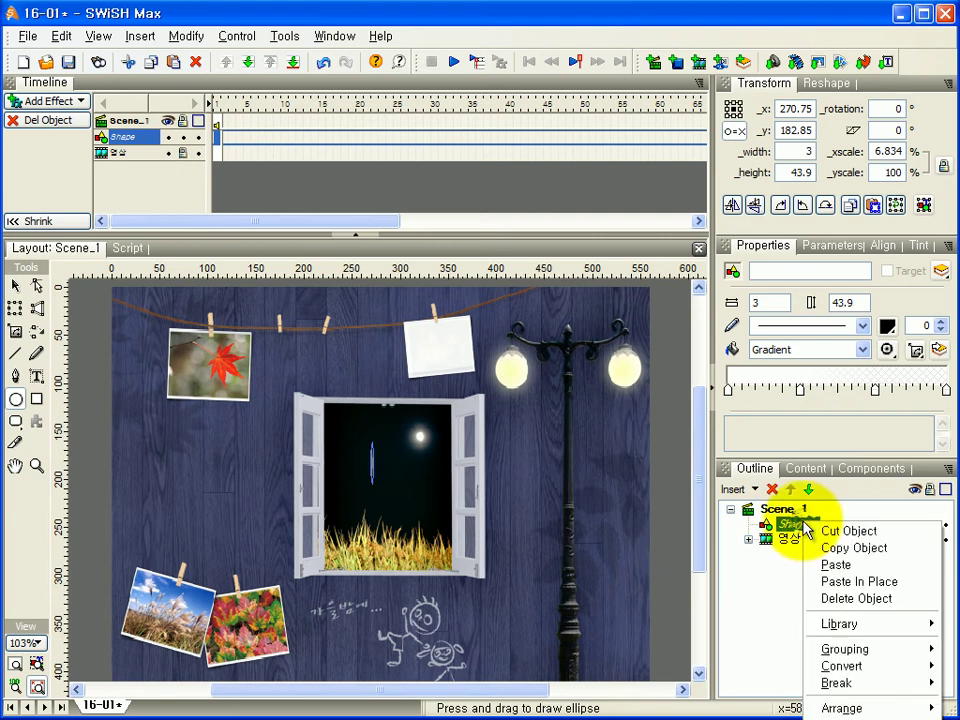
left_click(842, 581)
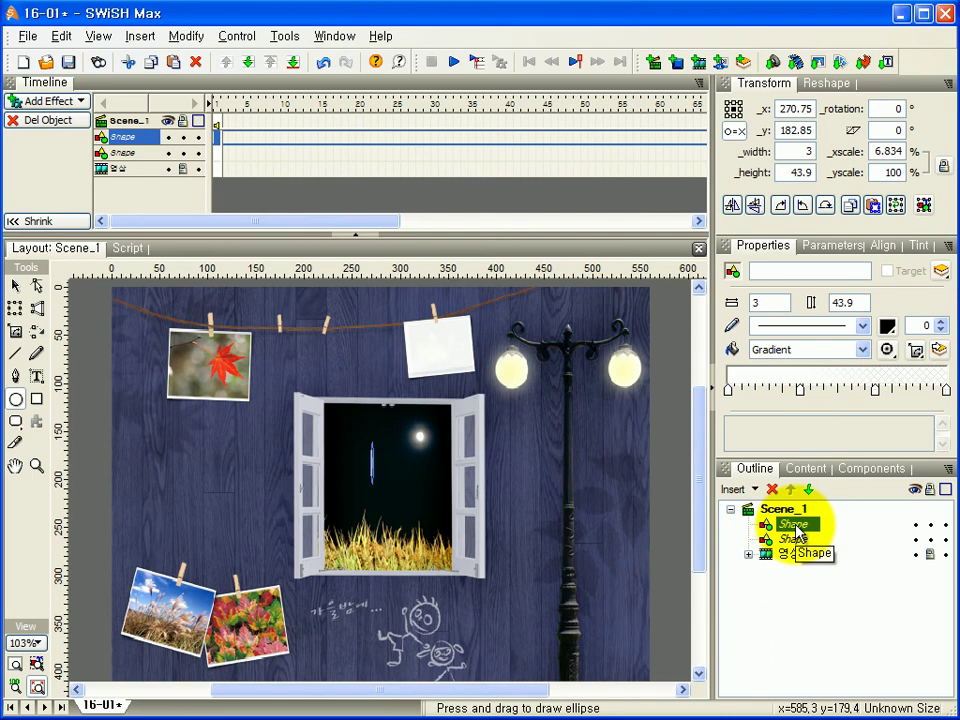
left_click(894, 109)
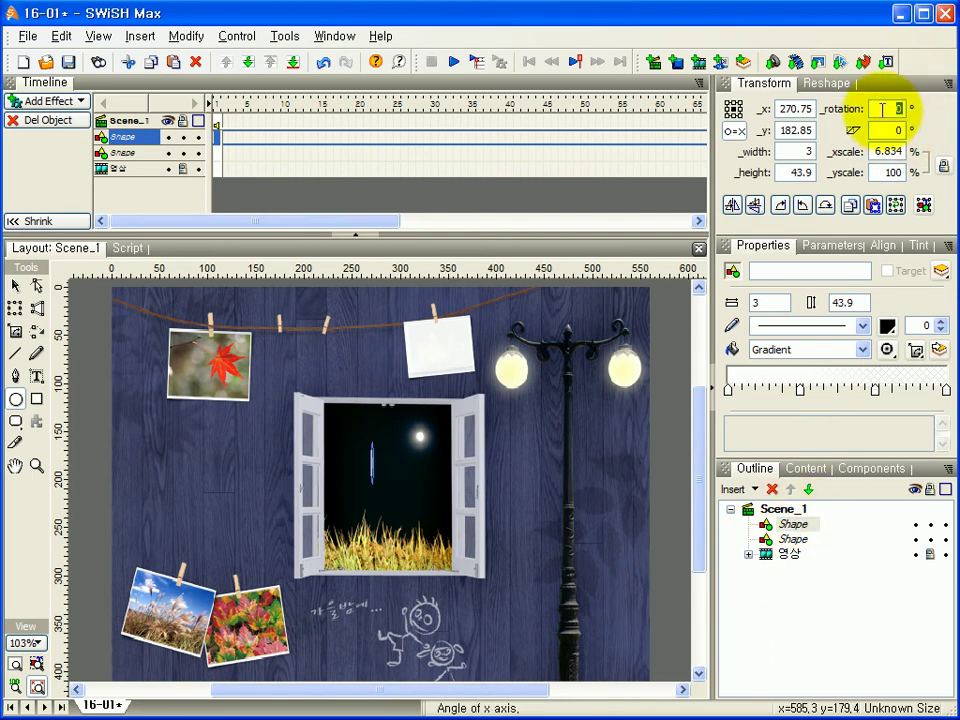
left_click(899, 108)
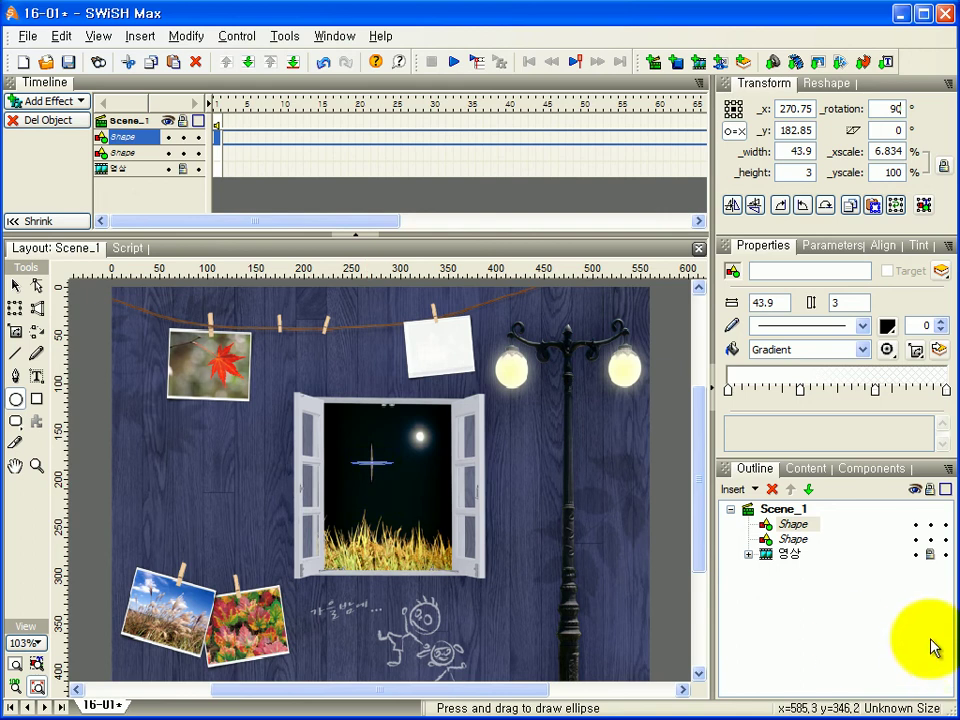
Group the two crossed ellipses as a single shape without emptying their overlapped regions
left_click(788, 526)
left_click(790, 542, "shift")
right_click(805, 535)
mouse_move(842, 653)
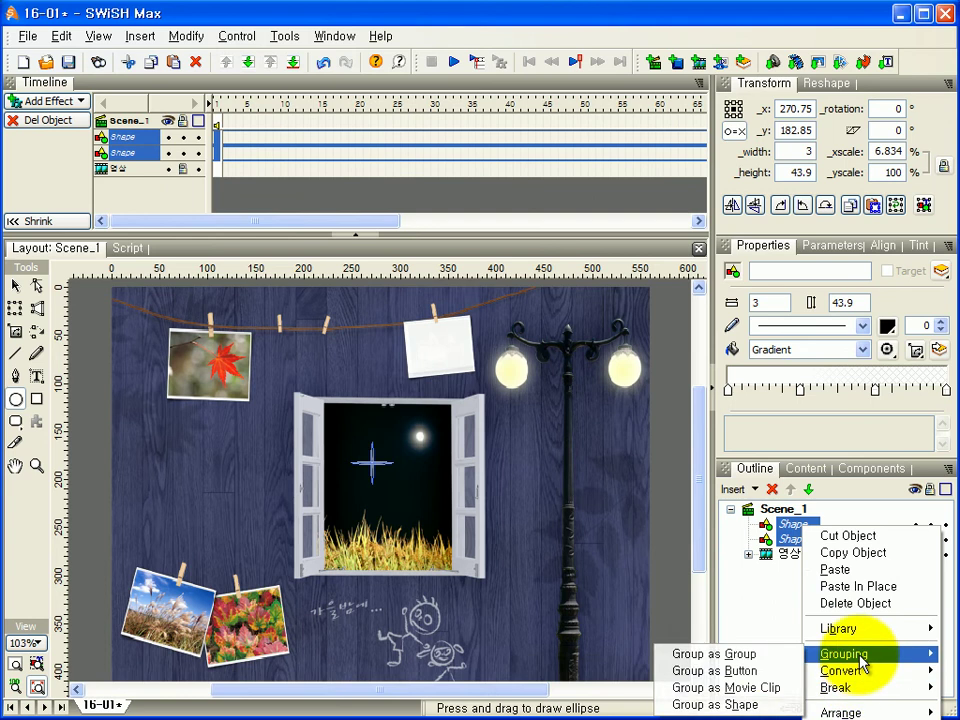
left_click(733, 705)
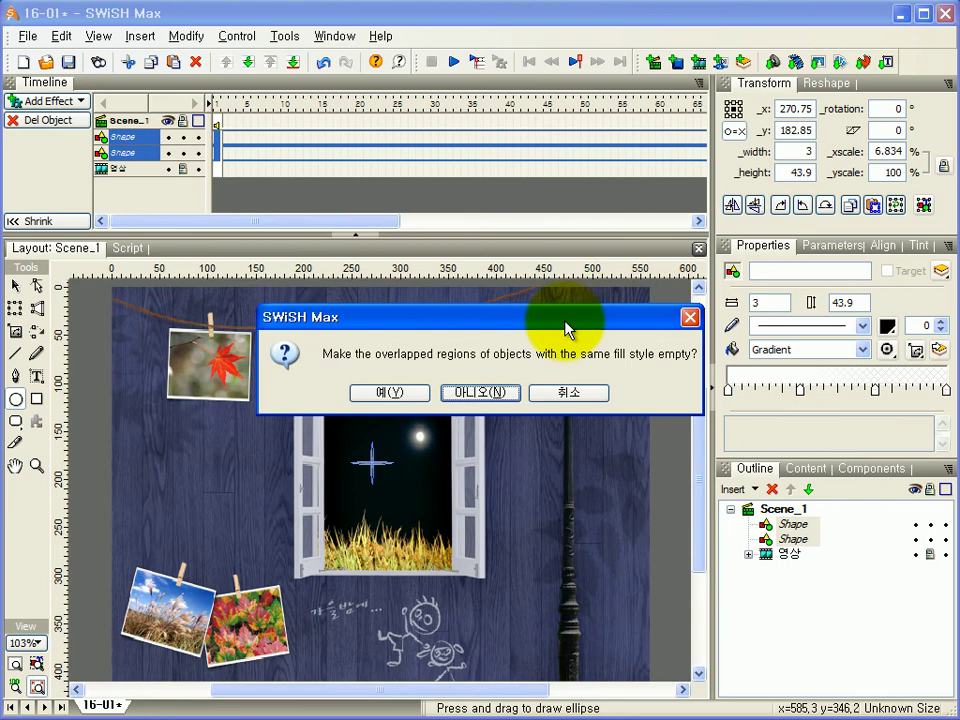
left_click_drag(555, 320, 592, 243)
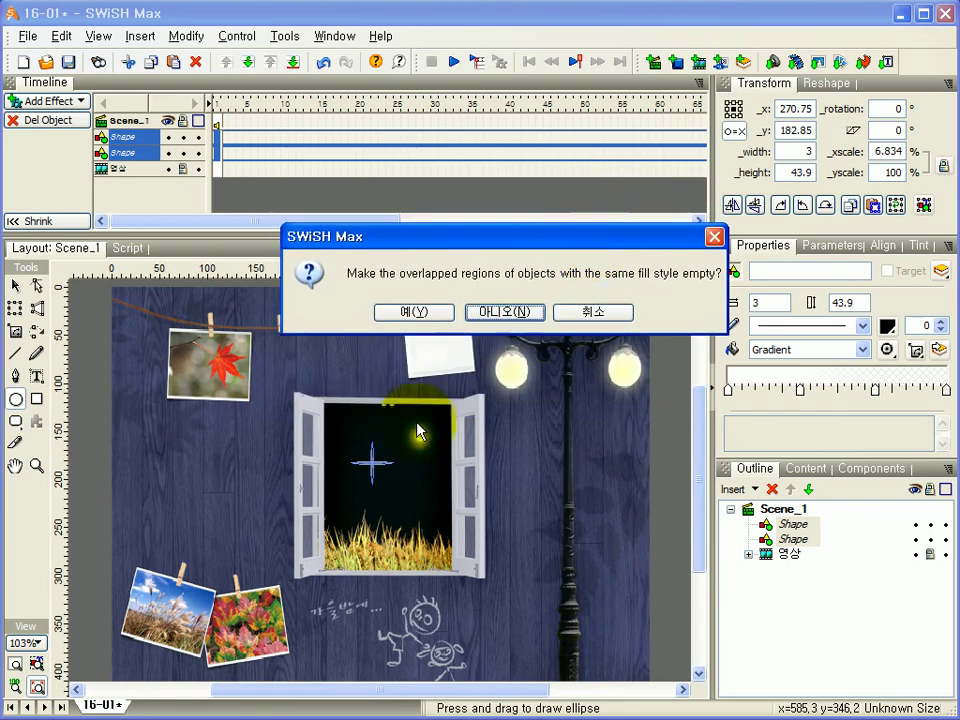
left_click(503, 313)
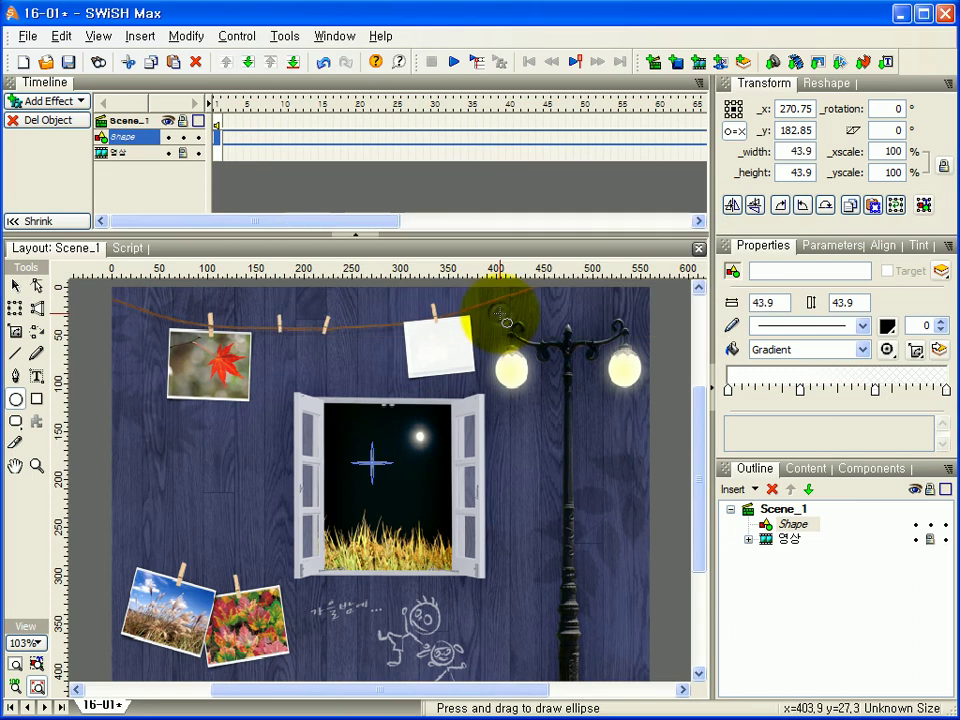
Copy the cross-shaped star, paste it in place and set the copy's rotation to 45 degrees
right_click(803, 533)
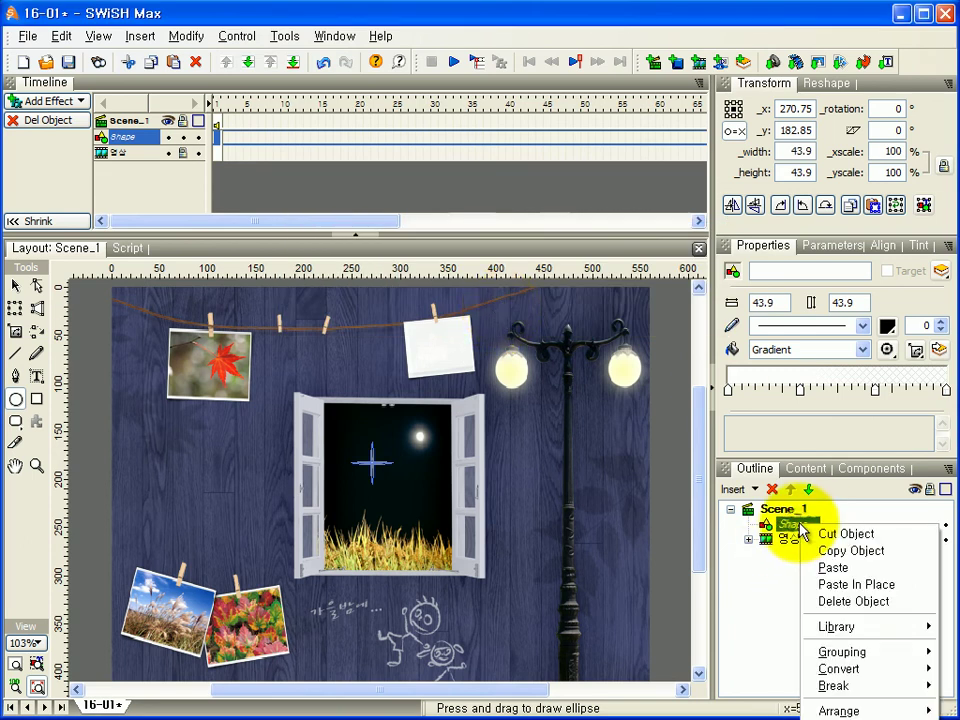
left_click(831, 551)
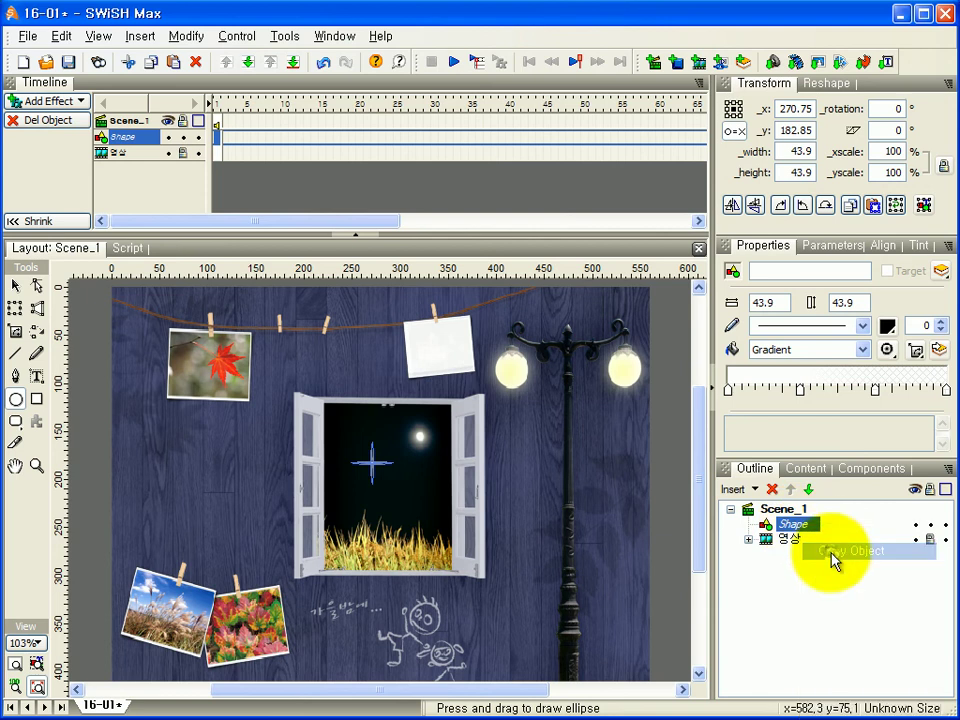
right_click(812, 524)
left_click(872, 584)
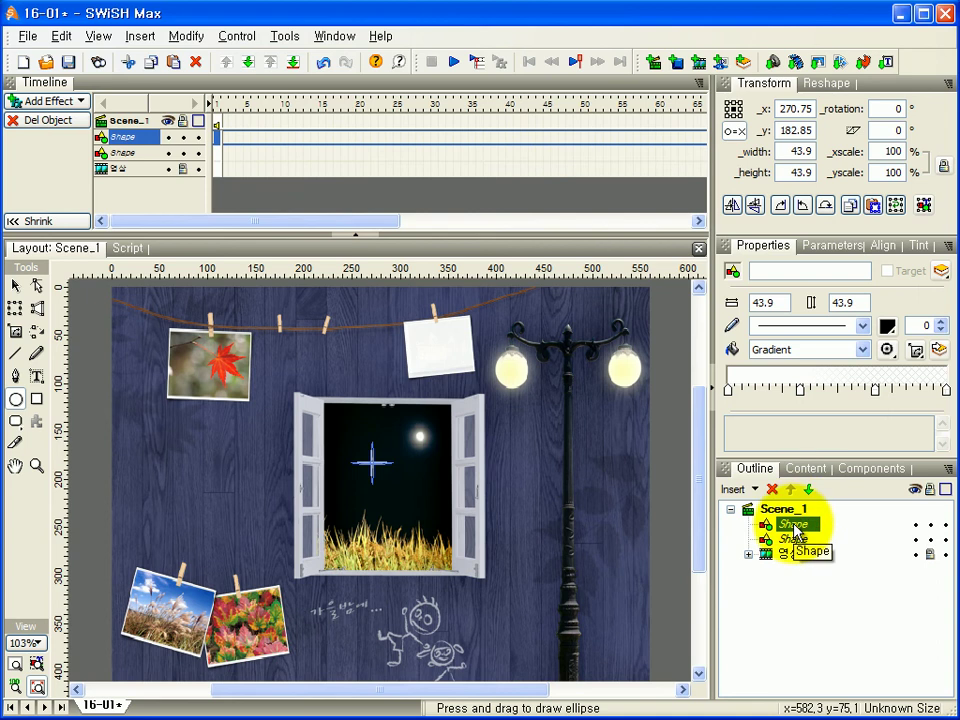
left_click(885, 108)
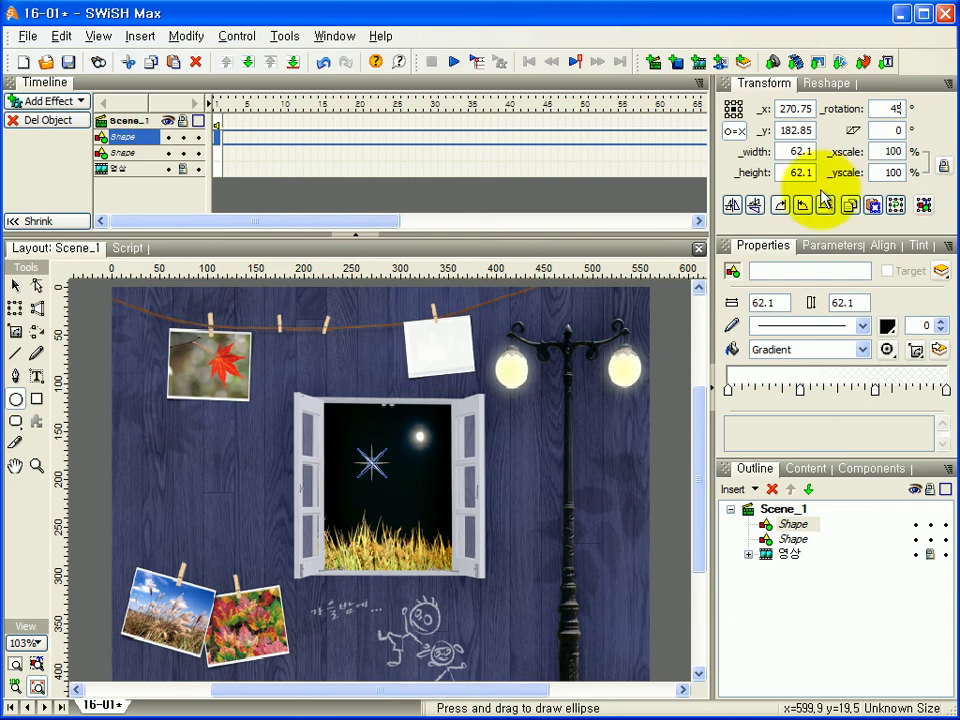
Scale the rotated star copy to 80% in both the x and y directions
double_click(882, 151)
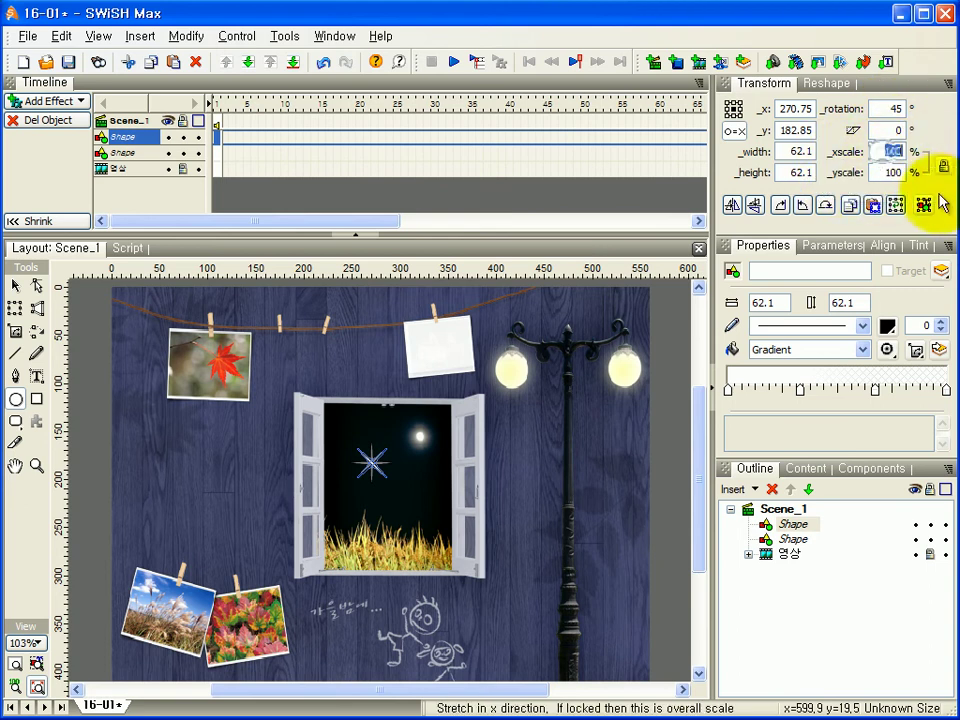
type("80")
key("Tab")
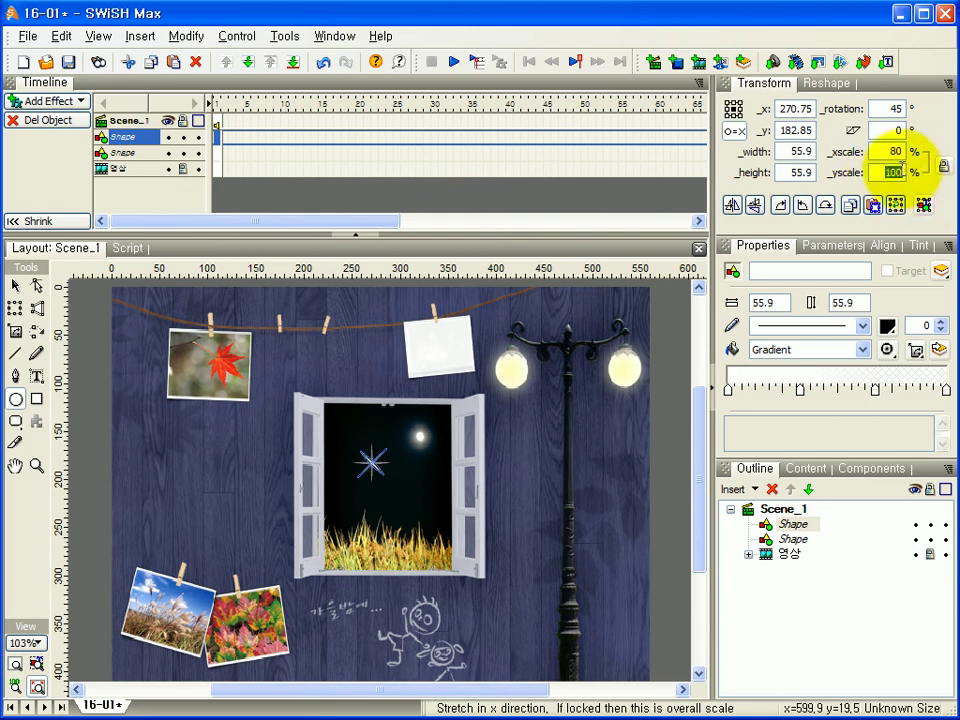
type("80")
key("Return")
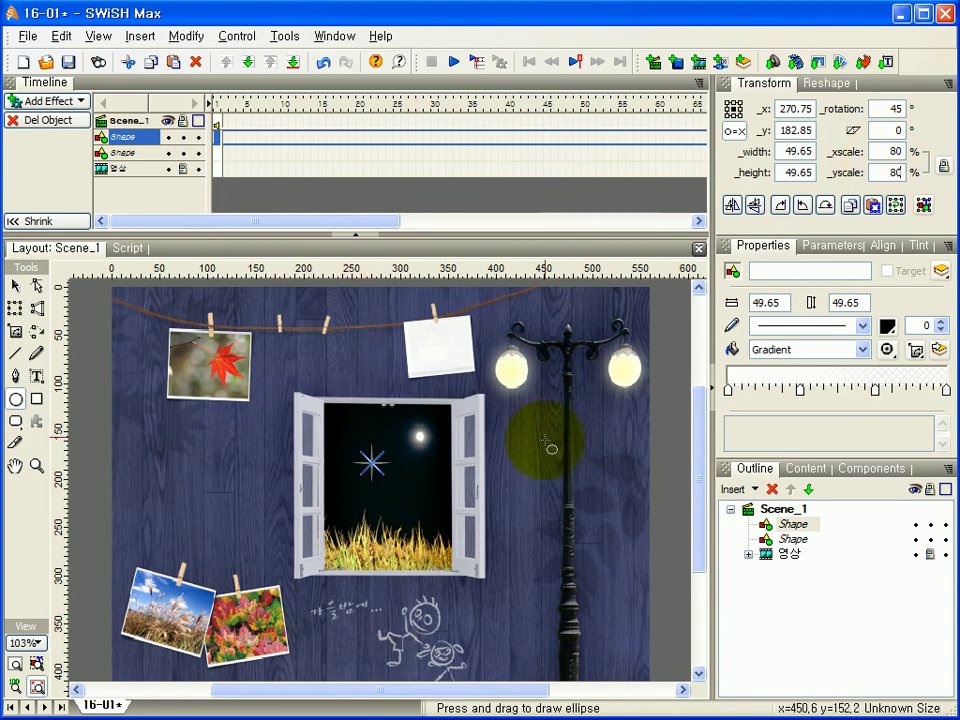
Group the upright and rotated star shapes as a single shape without emptying their overlapped regions
left_click(85, 485)
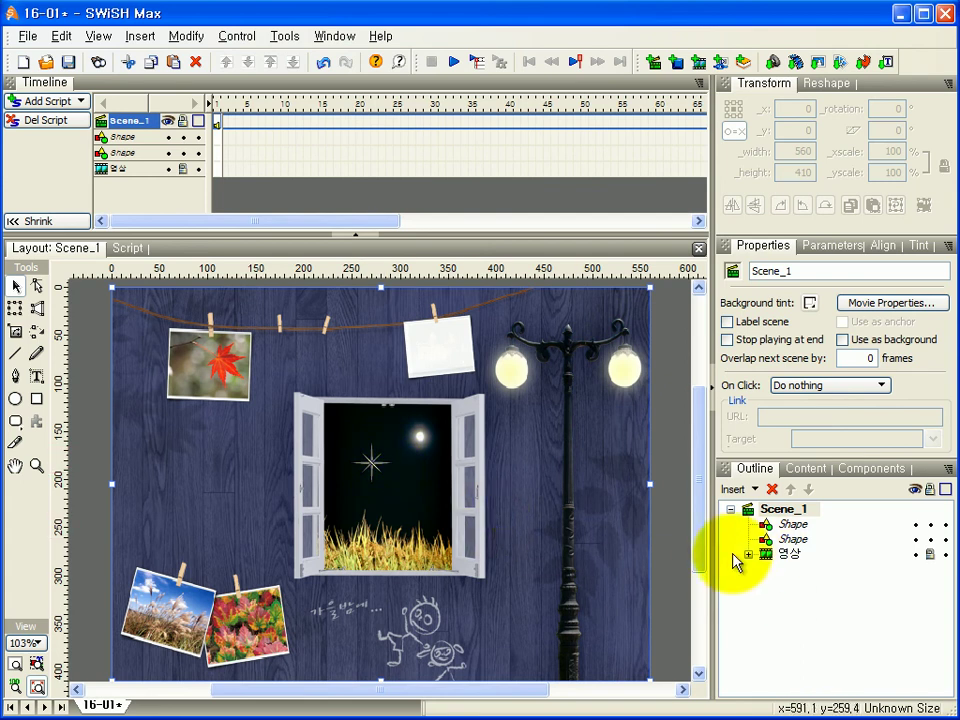
left_click(799, 535)
left_click(799, 535, "shift")
right_click(799, 528)
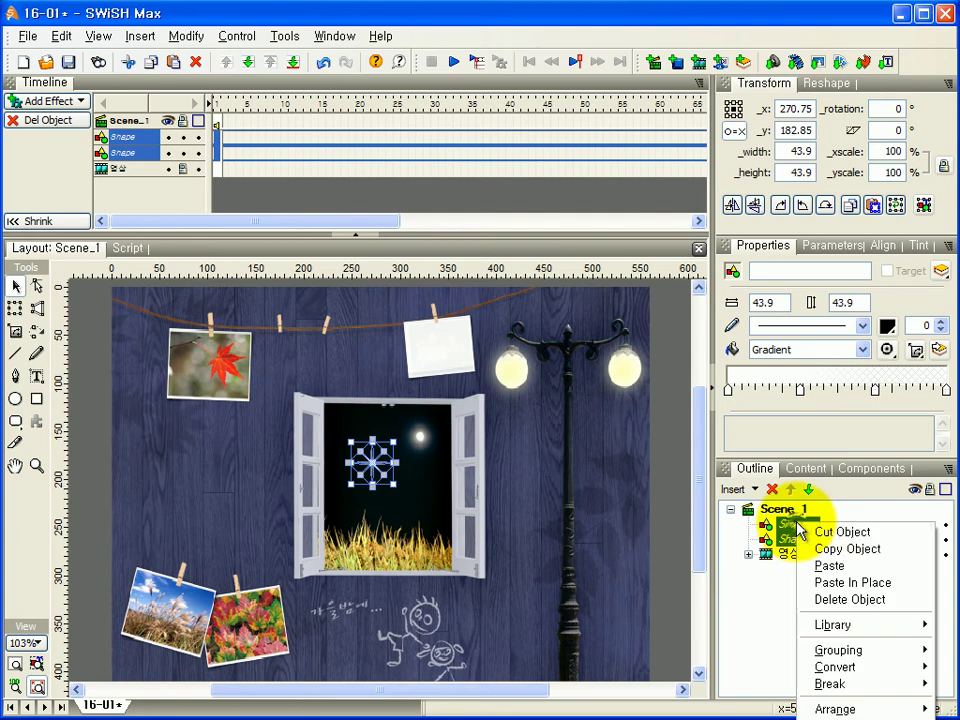
mouse_move(815, 650)
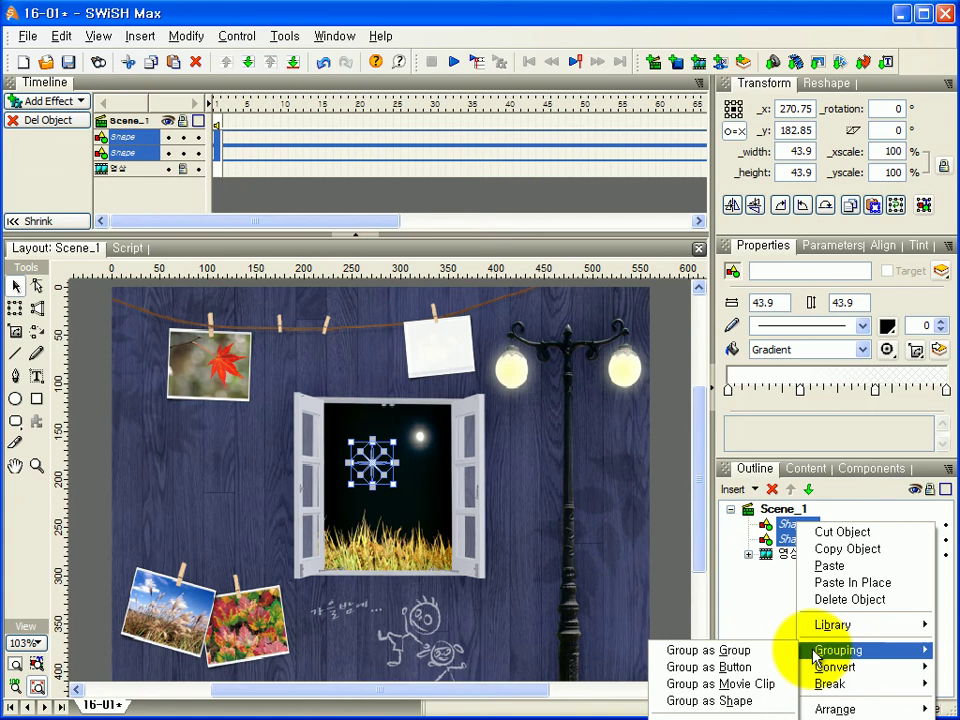
left_click(735, 701)
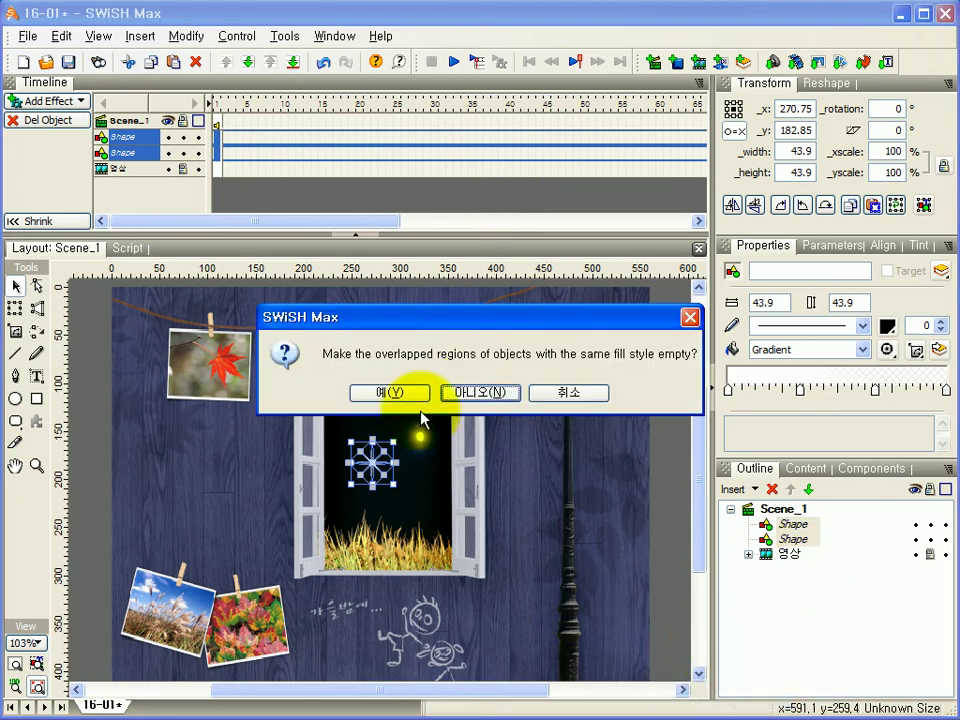
left_click(466, 393)
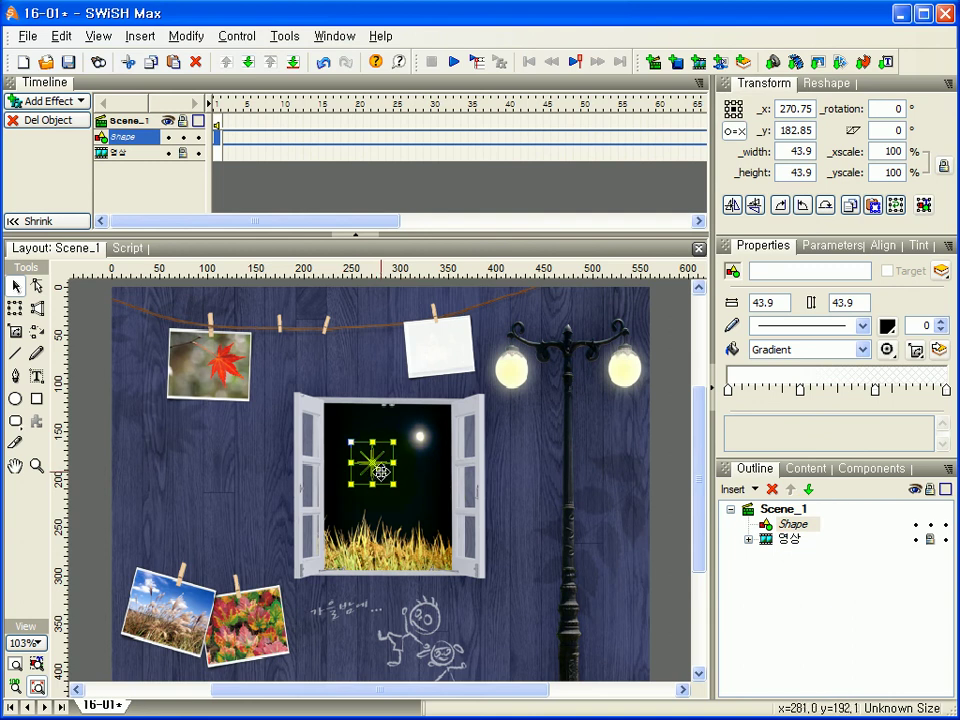
Move the star into the window's upper-left area at about x 253, y 154, and add a core Transform effect to it
left_click_drag(381, 465, 369, 437)
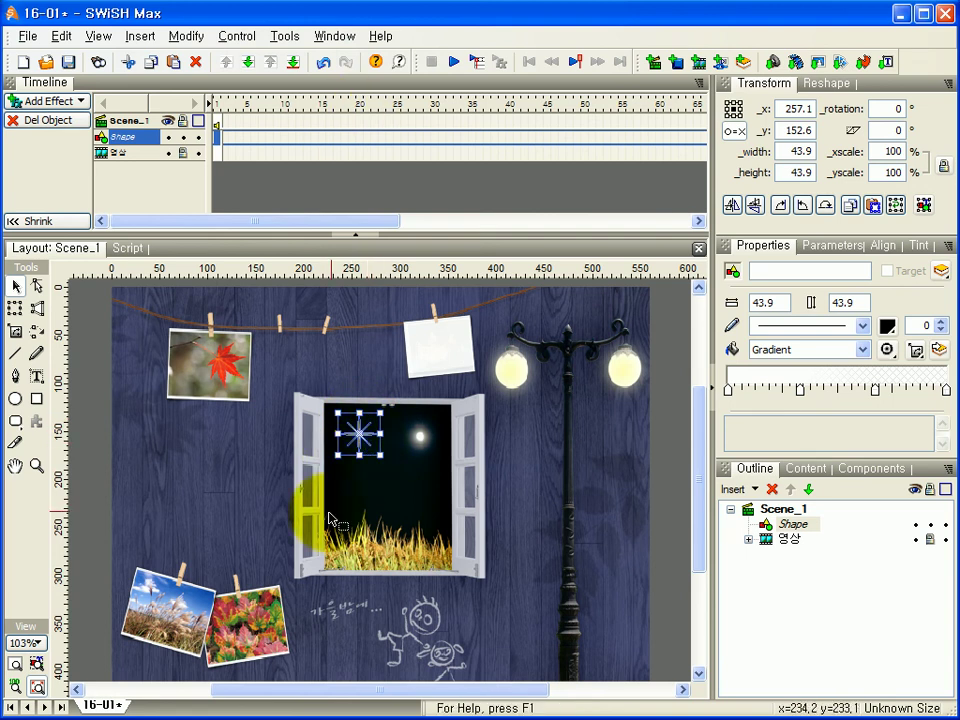
left_click_drag(370, 437, 367, 437)
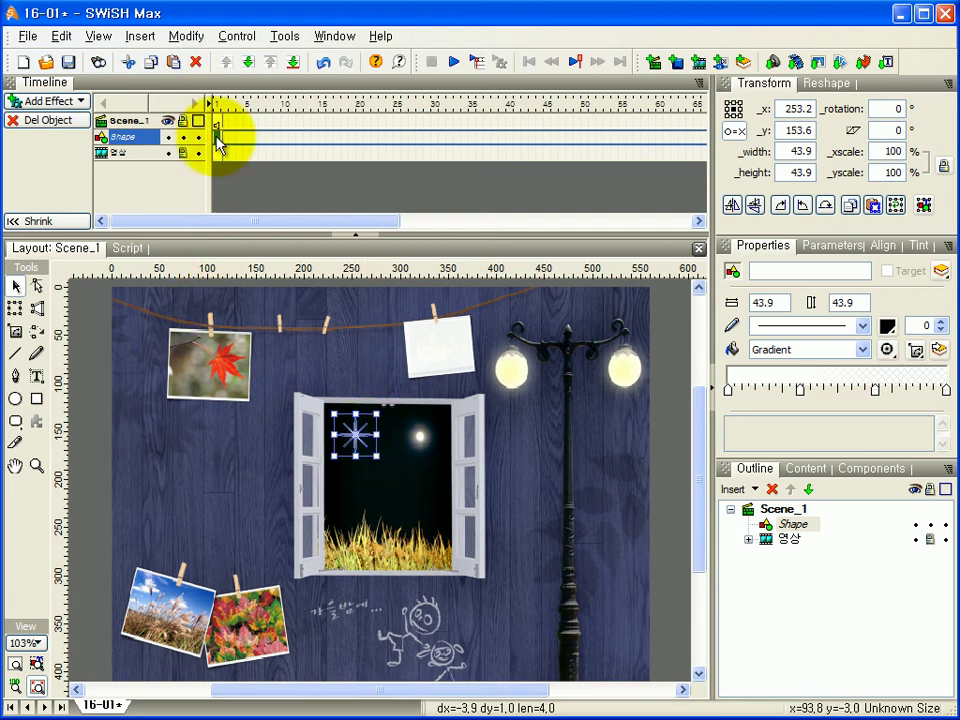
left_click(40, 102)
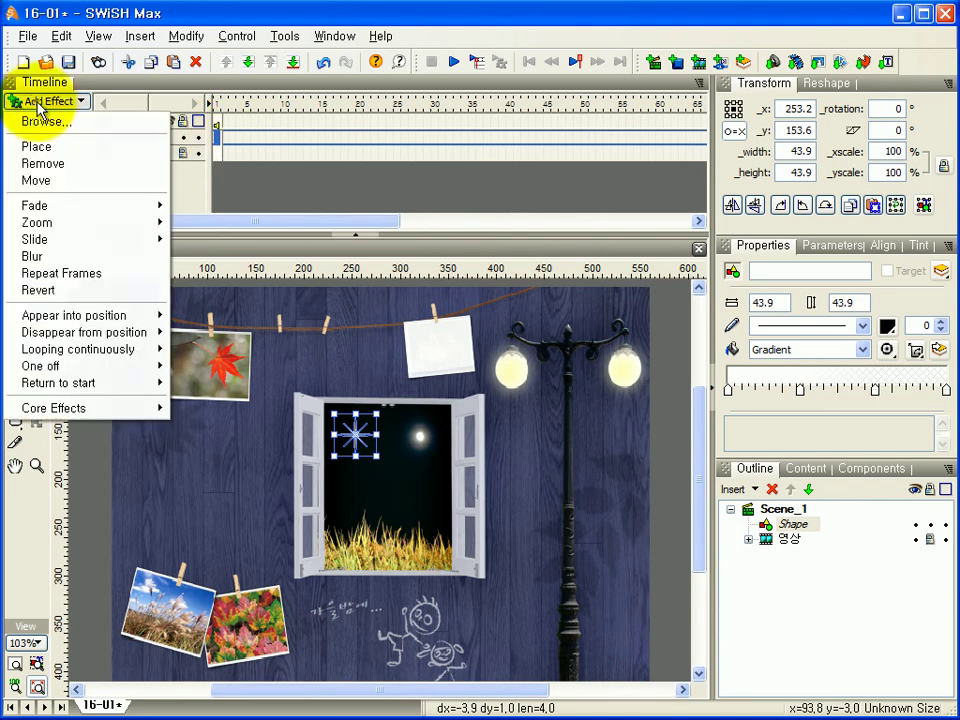
mouse_move(40, 418)
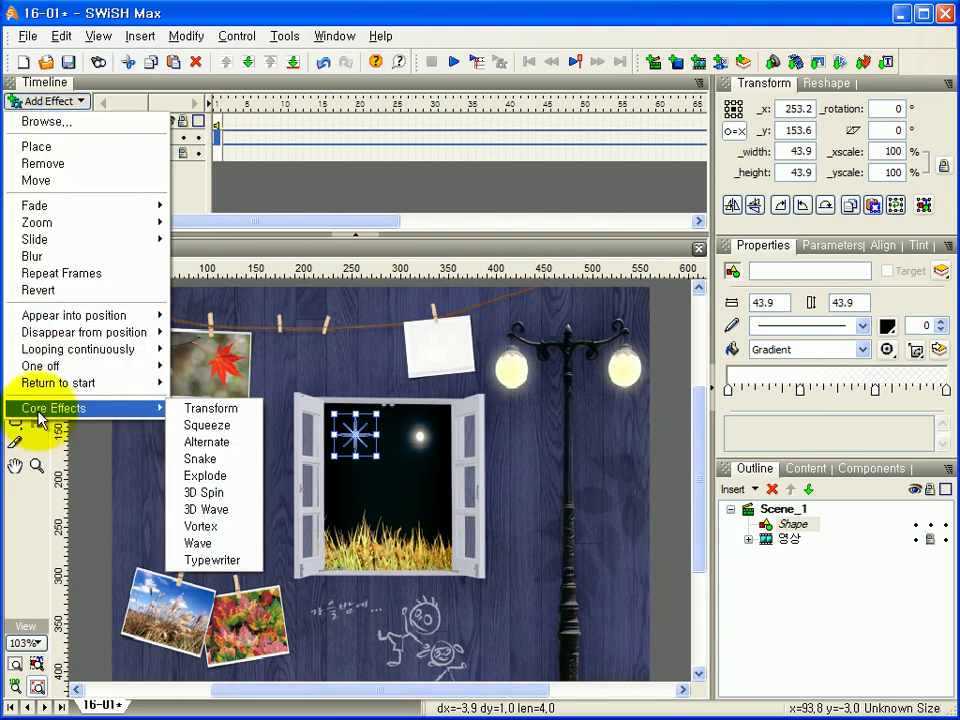
left_click(205, 414)
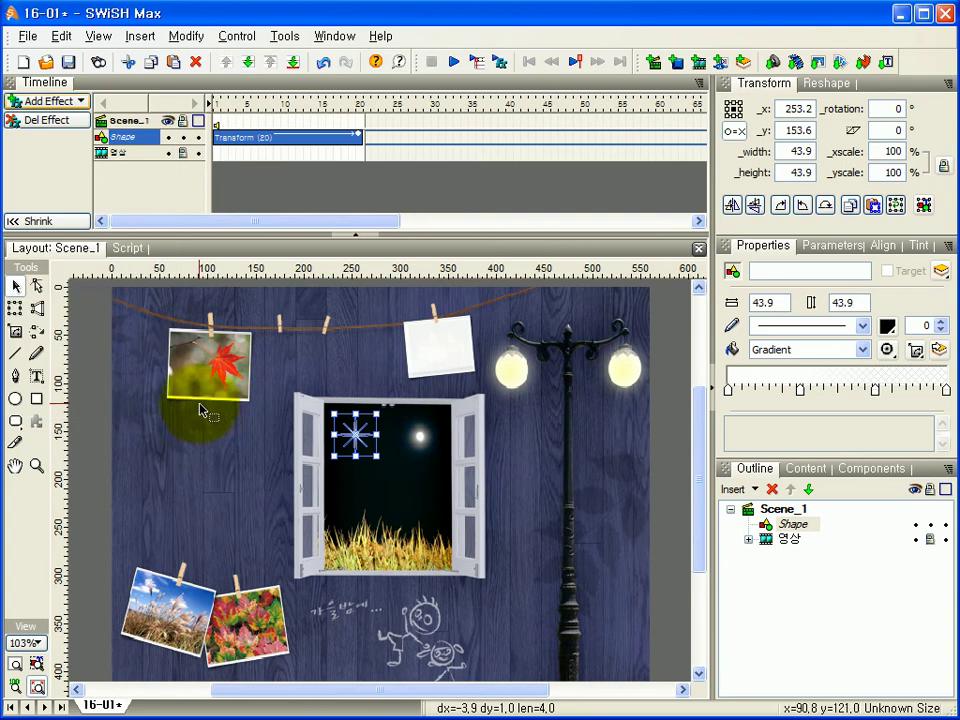
Open the star's Transform effect settings and enable middle and end values, including a middle value for the scale
double_click(300, 137)
left_click_drag(707, 214, 707, 195)
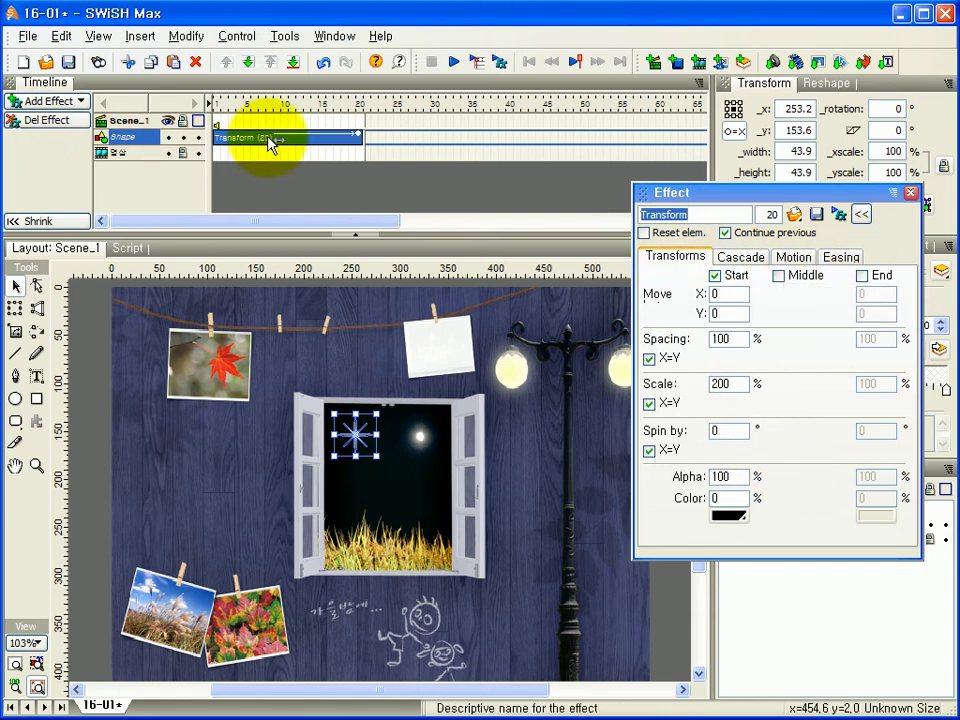
left_click(778, 276)
left_click(862, 276)
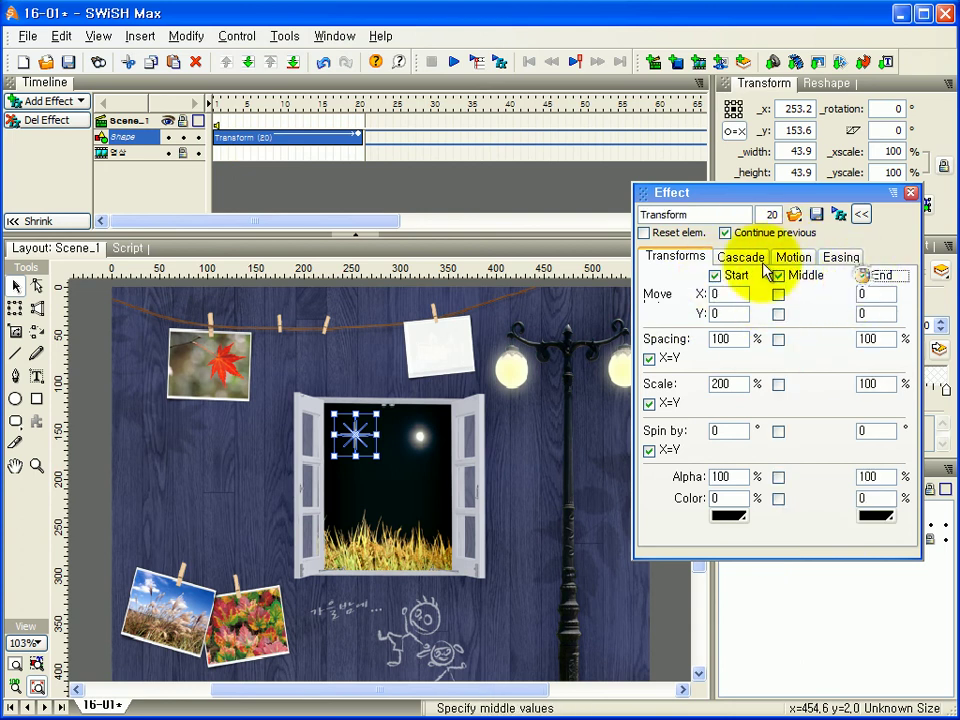
left_click(649, 402)
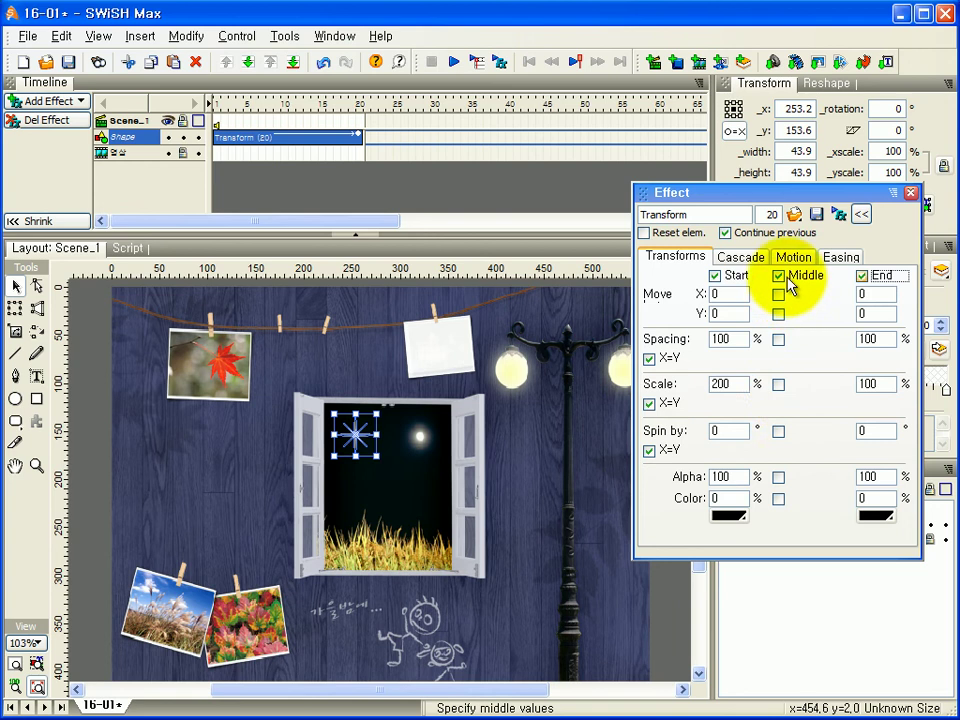
left_click(779, 387)
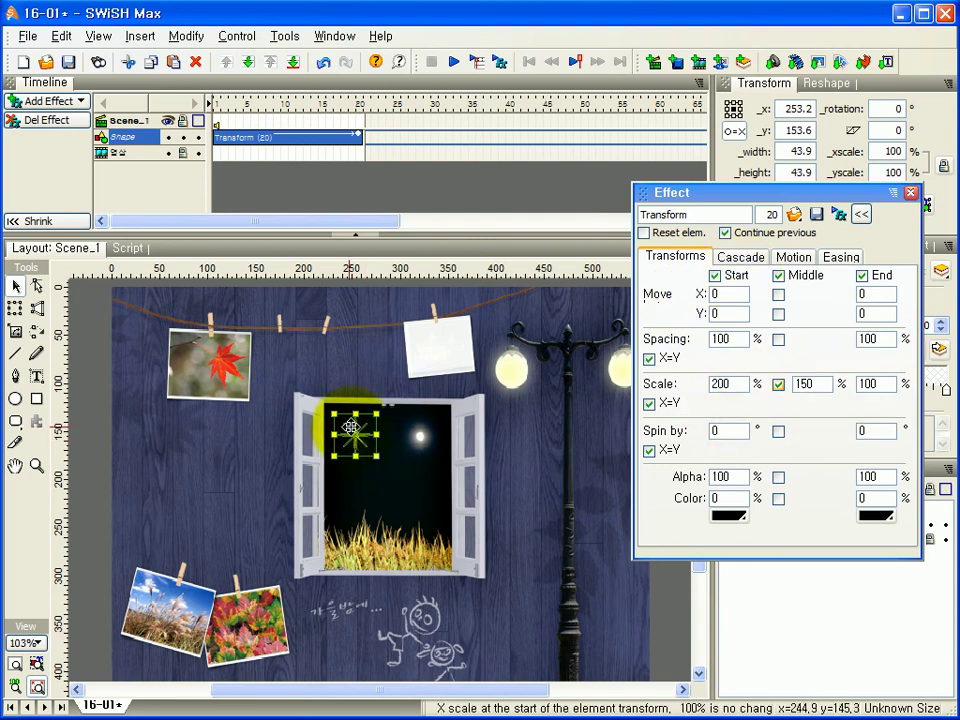
Set the effect's scale to 50% at the start, 100% in the middle and 50% at the end
double_click(722, 384)
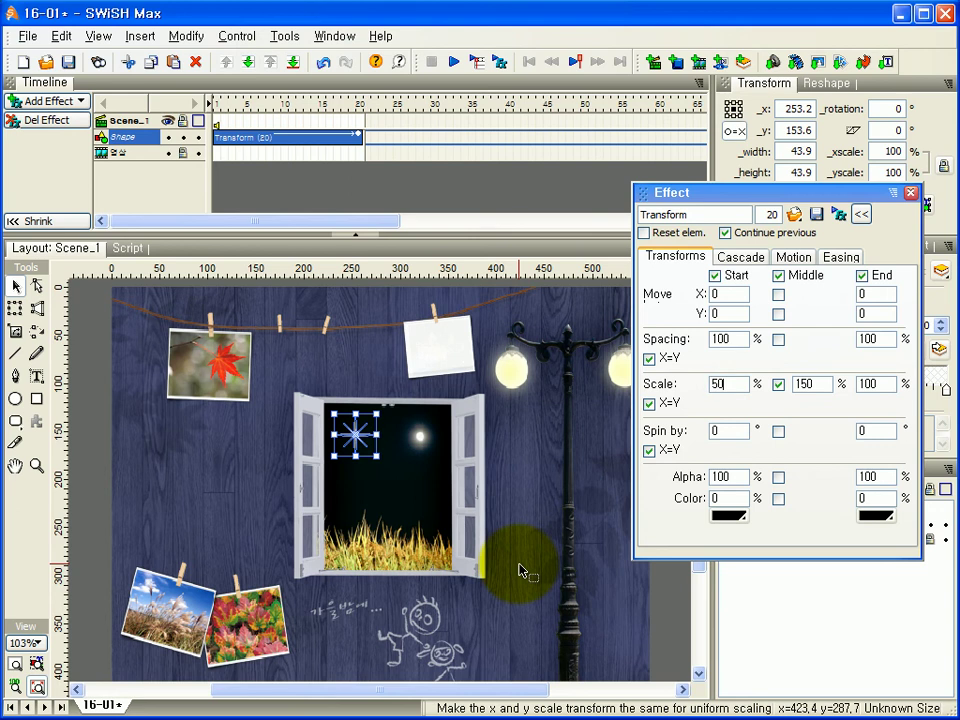
double_click(732, 384)
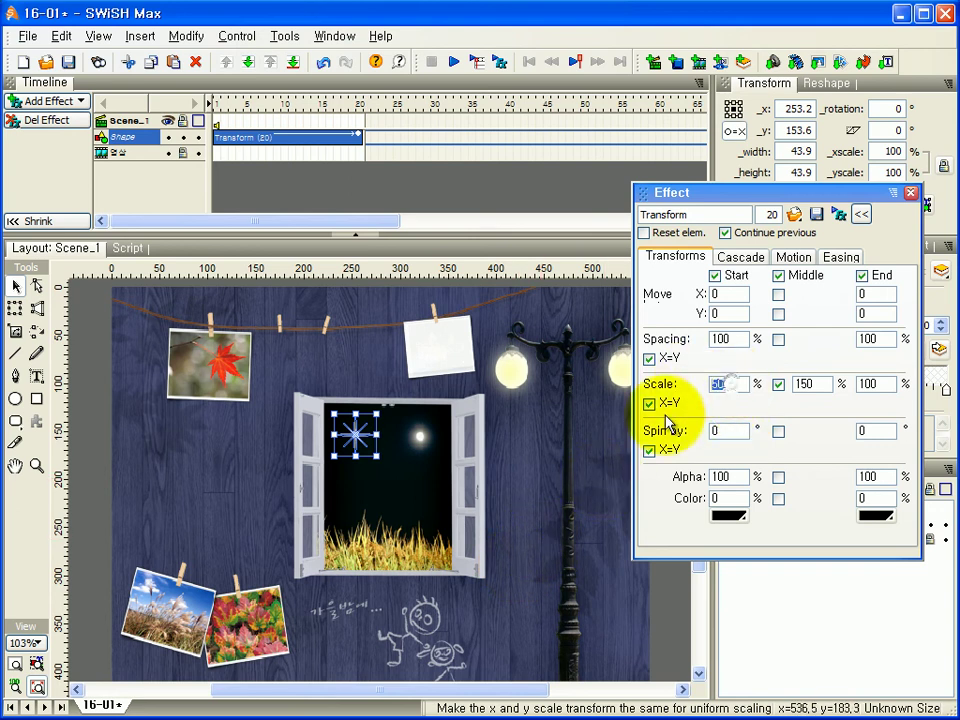
double_click(810, 385)
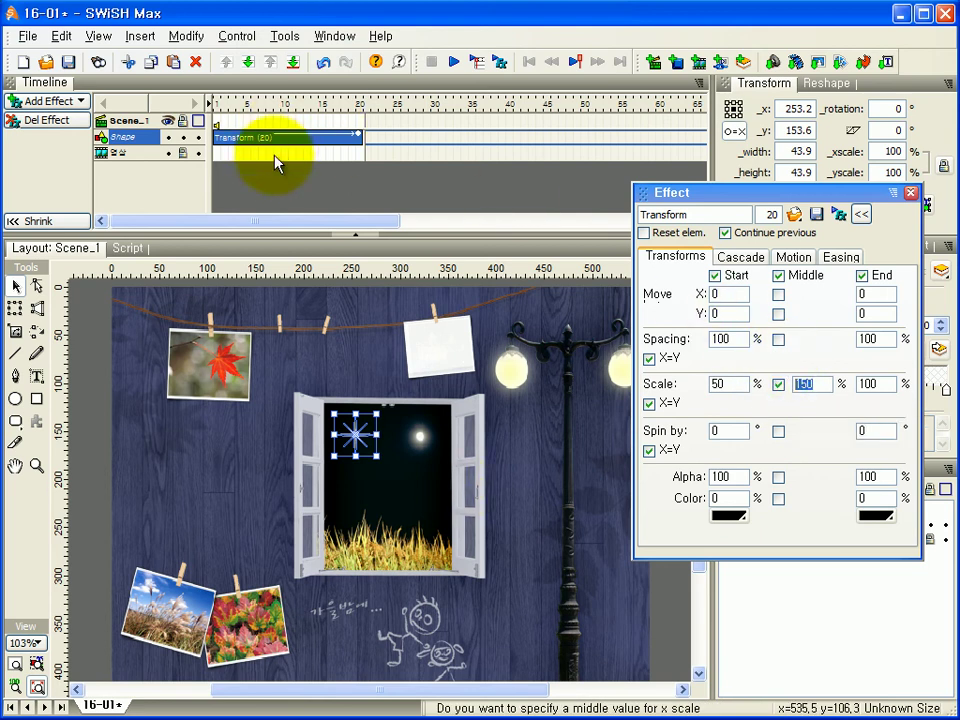
type("100")
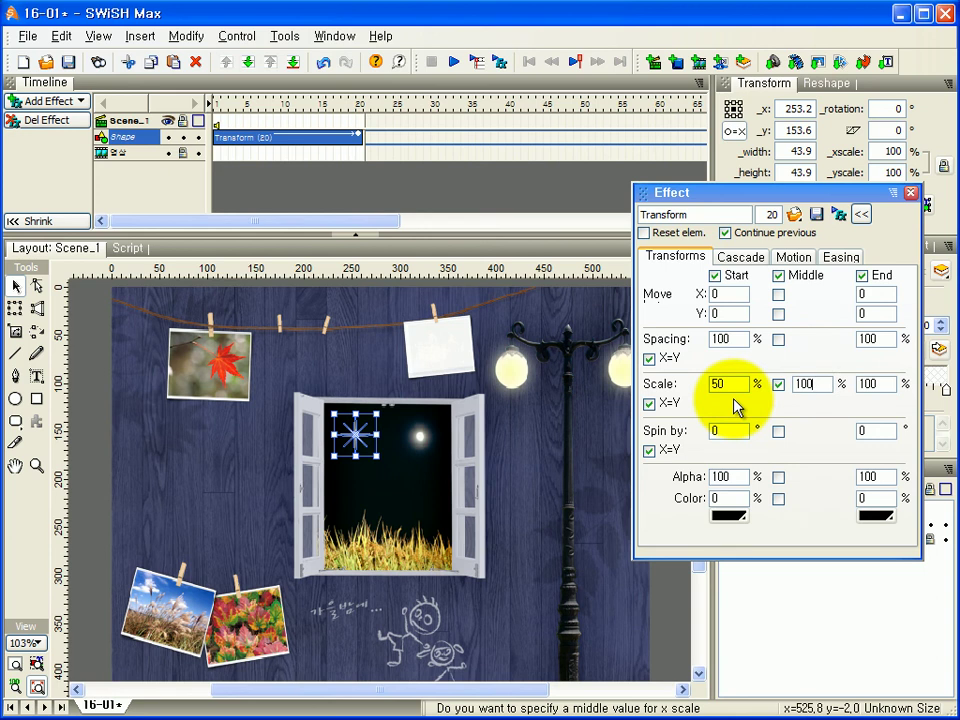
left_click(872, 383)
type("50")
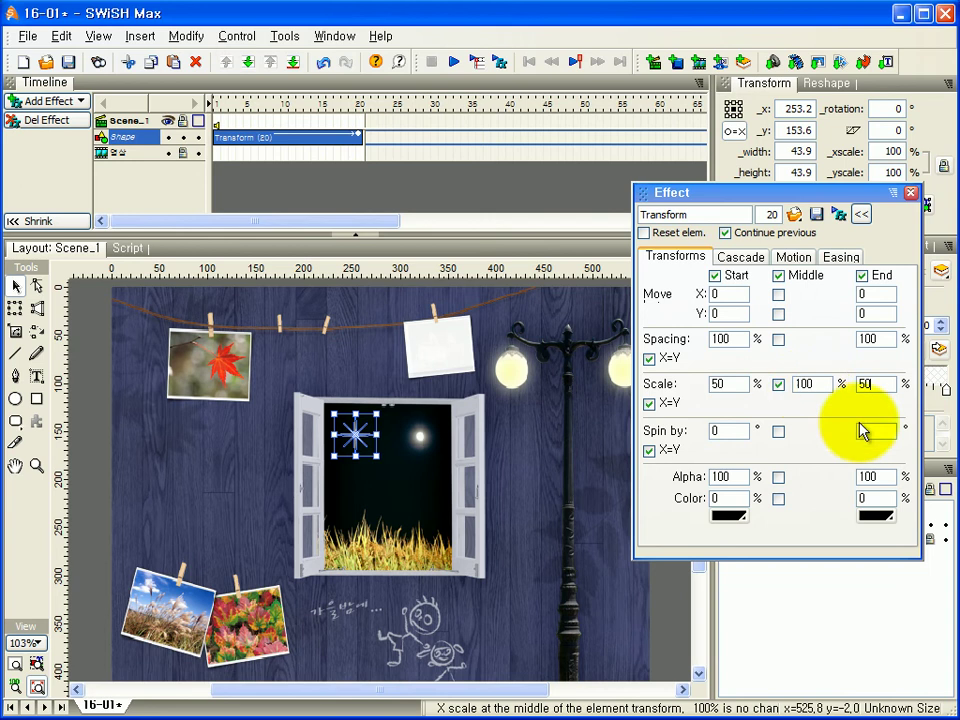
Preview the star's animation in the layout and in Flash Player, and close the player and the effect settings
left_click(455, 66)
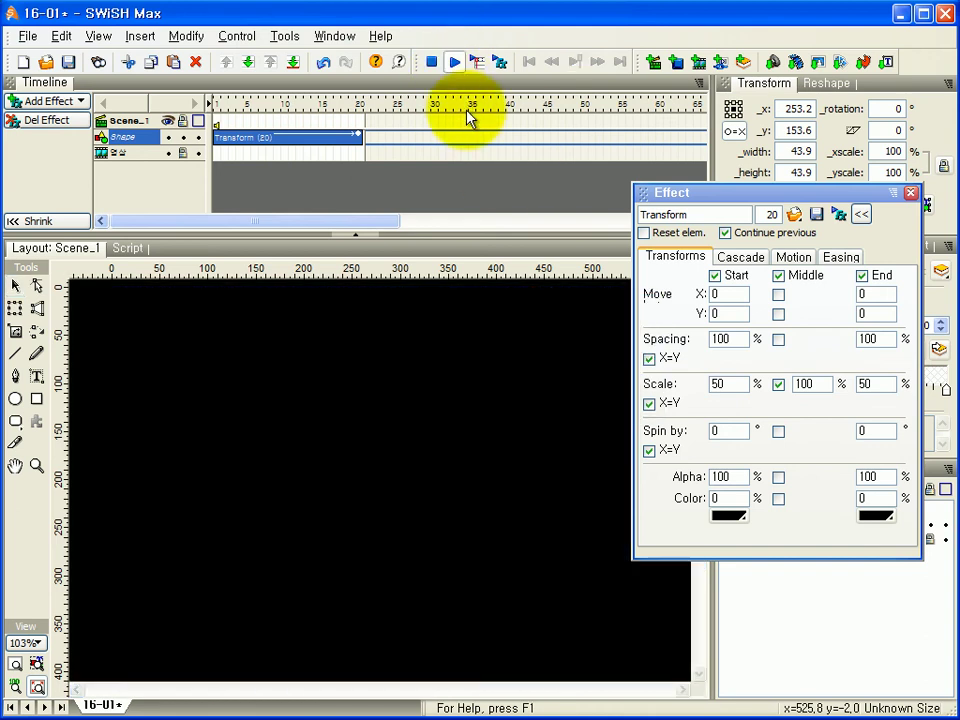
left_click(431, 62)
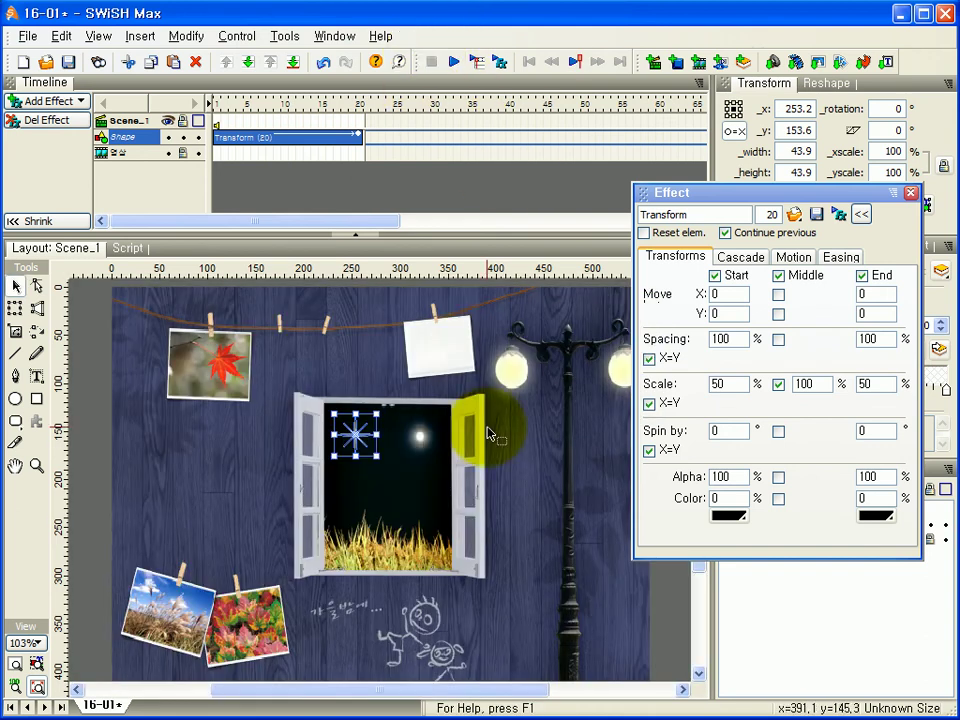
key("ctrl+t")
left_click_drag(165, 158, 560, 218)
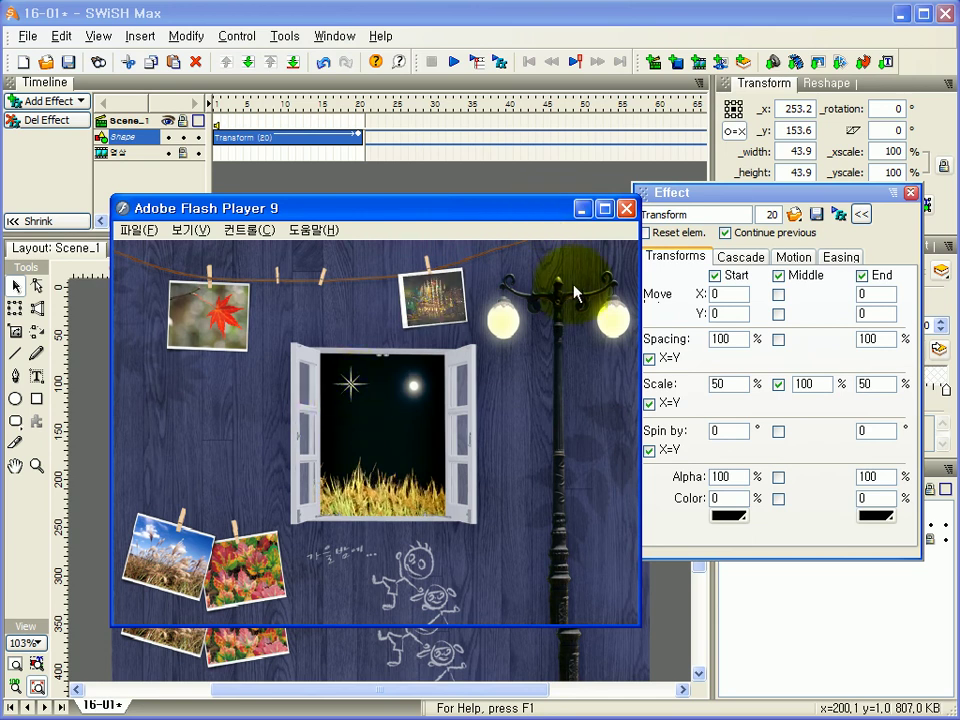
left_click_drag(542, 208, 492, 196)
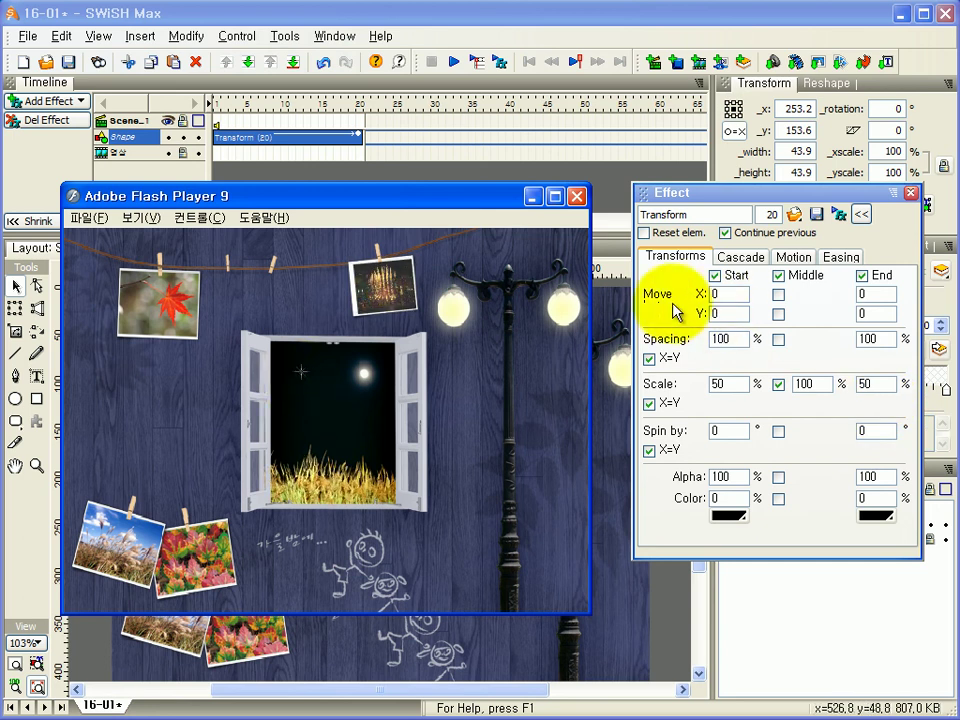
left_click(576, 196)
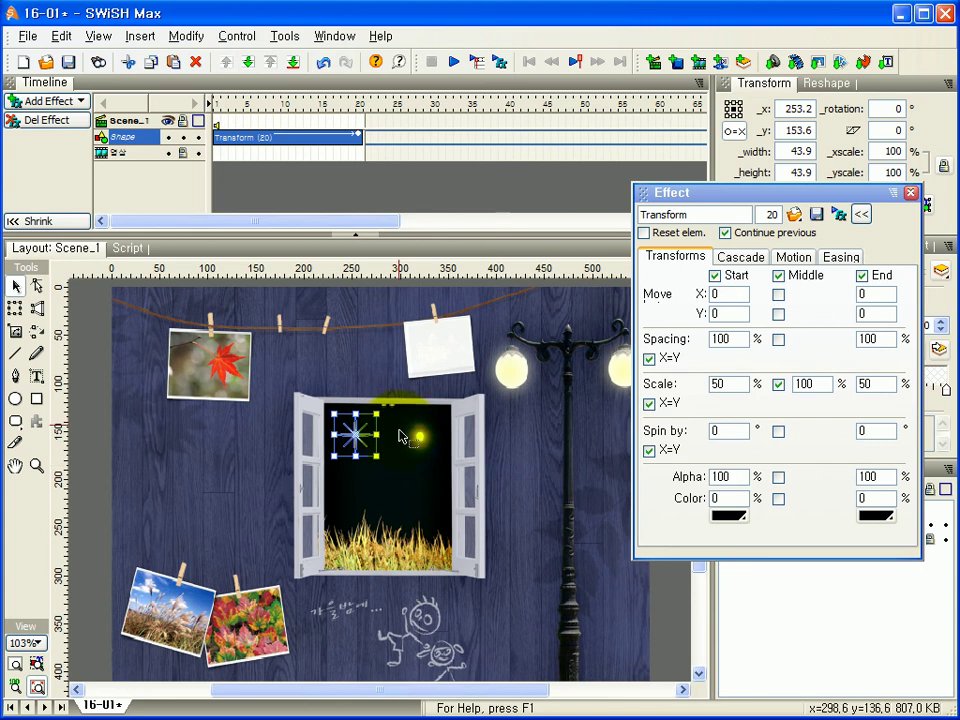
left_click(836, 206)
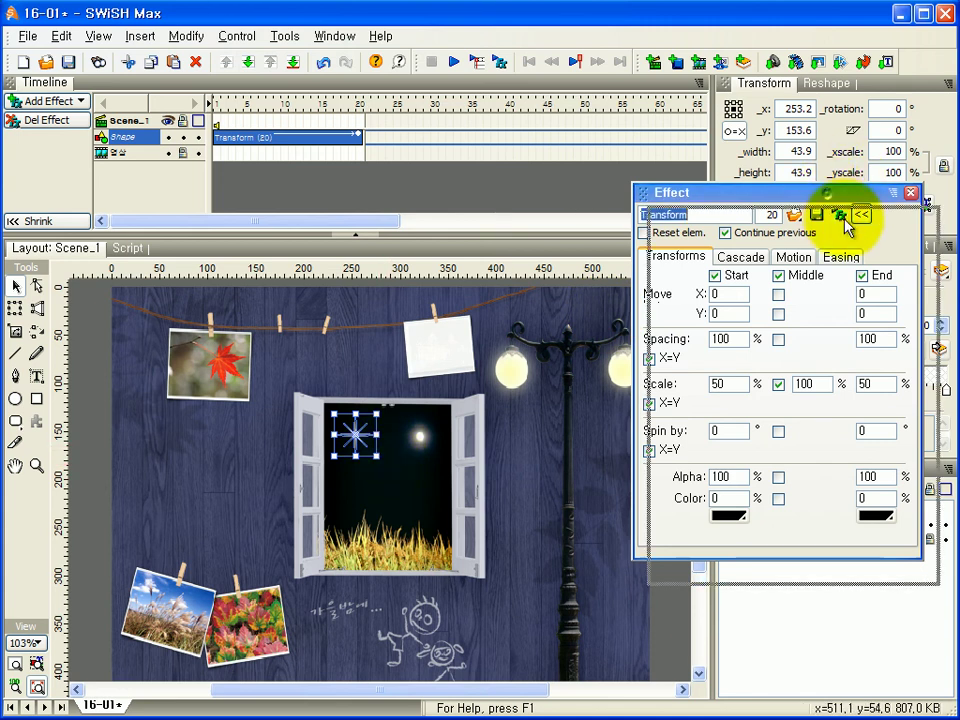
left_click(229, 493)
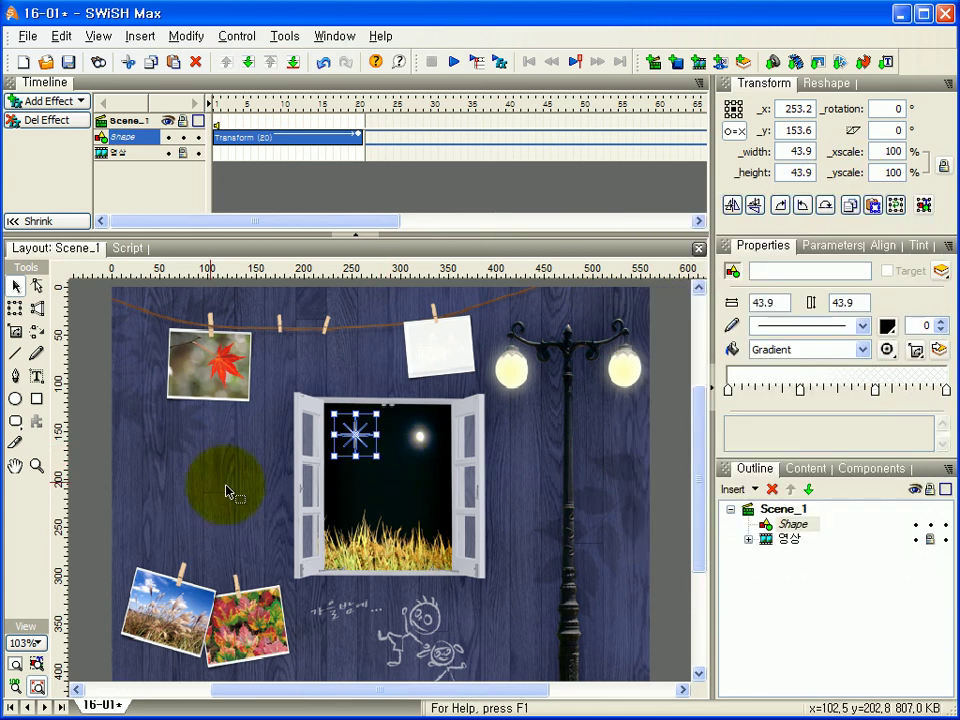
Copy the animated star, paste it in place and move the copy below the moon to about x 326, y 204
right_click(358, 440)
left_click(388, 464)
left_click(358, 425)
right_click(358, 425)
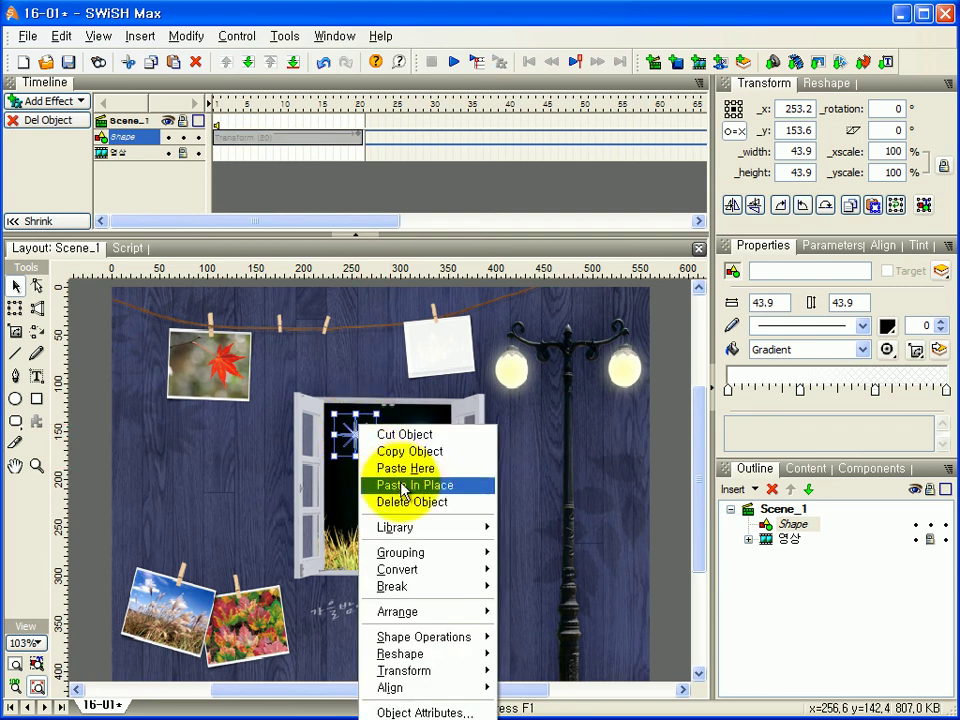
left_click(398, 484)
left_click_drag(360, 437, 431, 479)
left_click(451, 468)
Scale the copied star to 80% in both x and y, and preview the movie in Flash Player
double_click(893, 151)
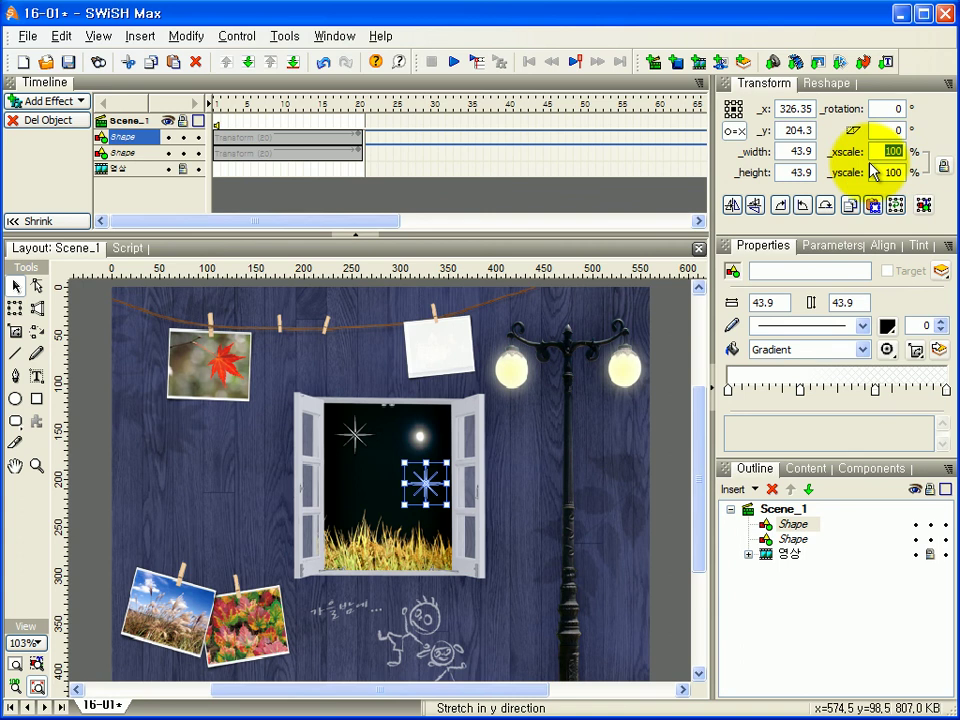
type("80")
key("Tab")
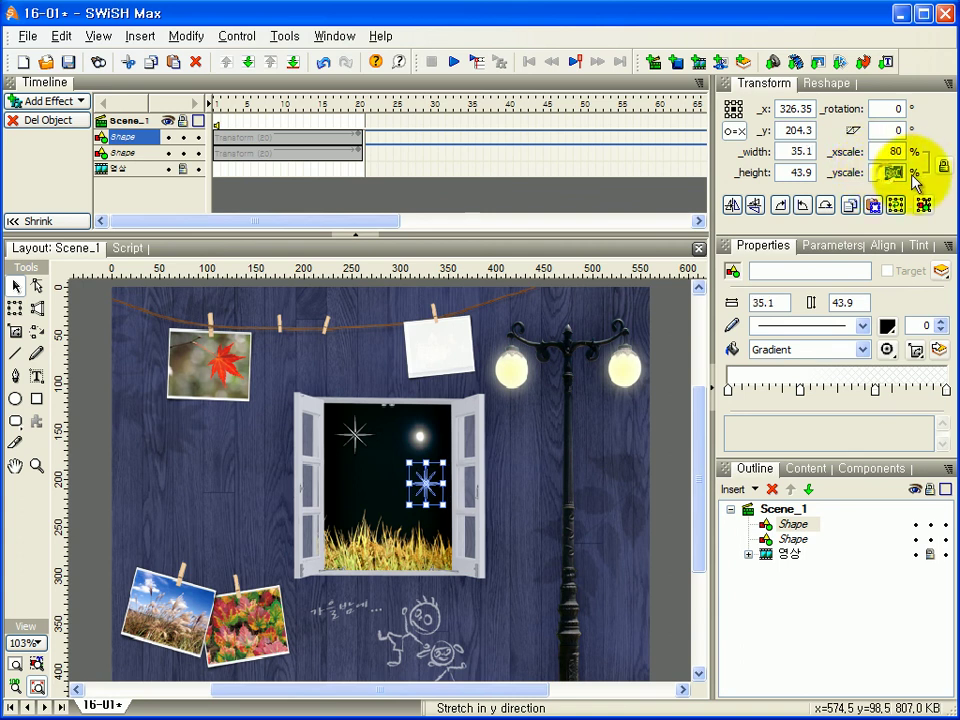
type("80")
key("Return")
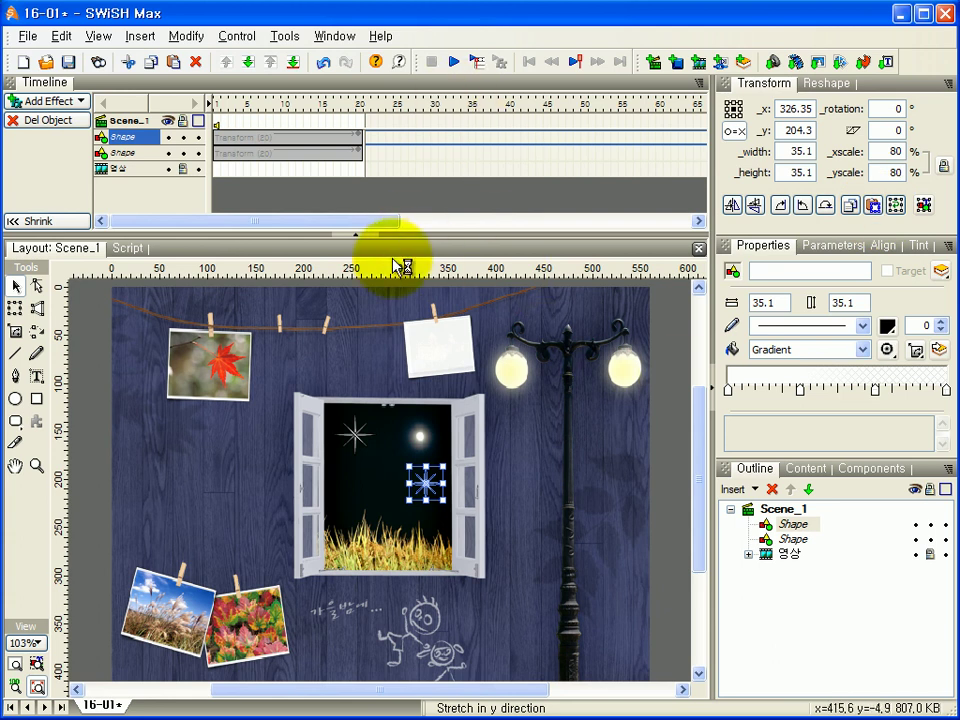
left_click_drag(139, 180, 444, 206)
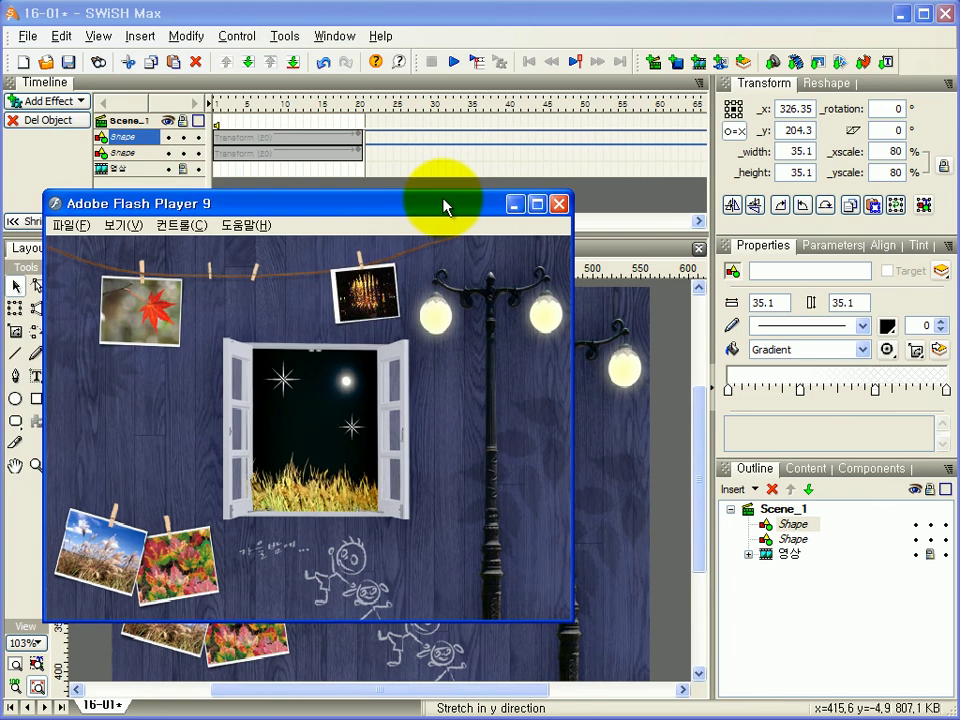
left_click(559, 207)
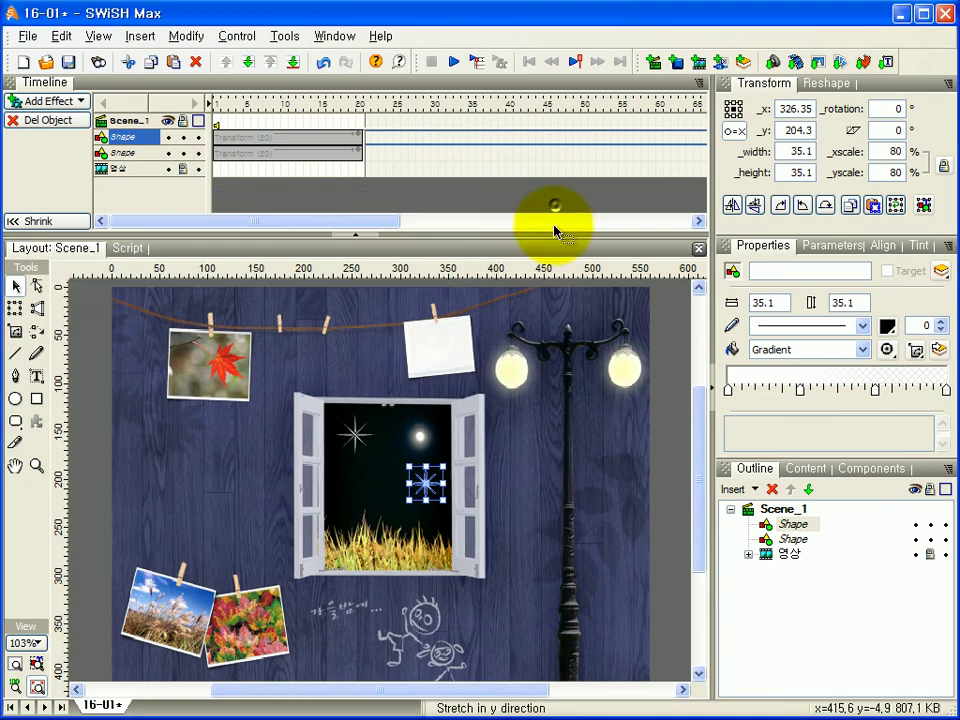
Shift the smaller star's 20-frame Transform effect on the timeline to start at frame 11
left_click(295, 153)
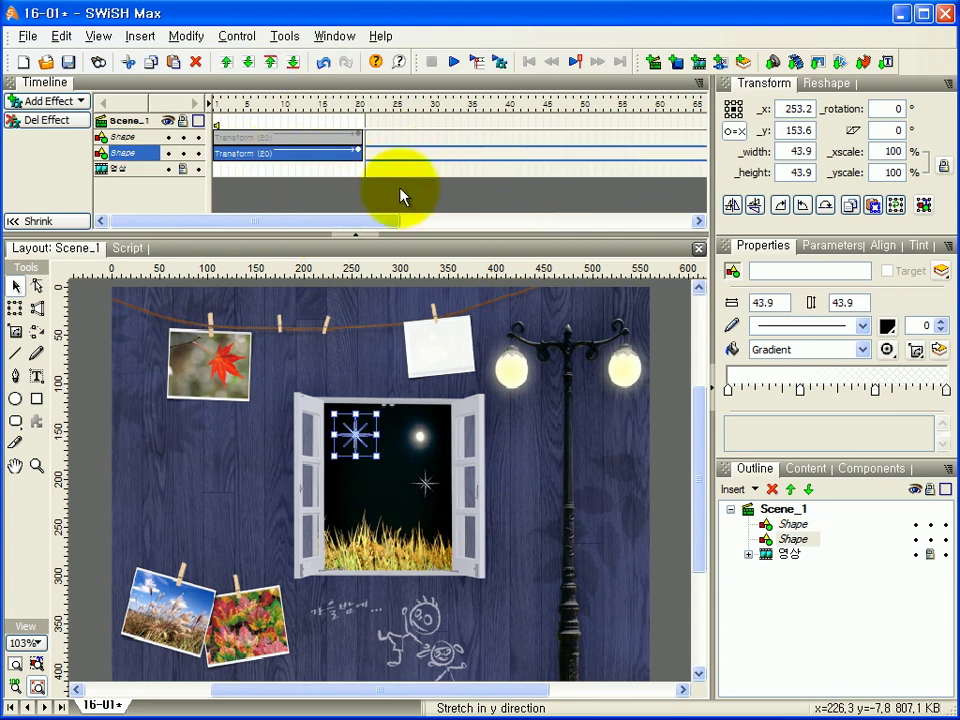
left_click(430, 492)
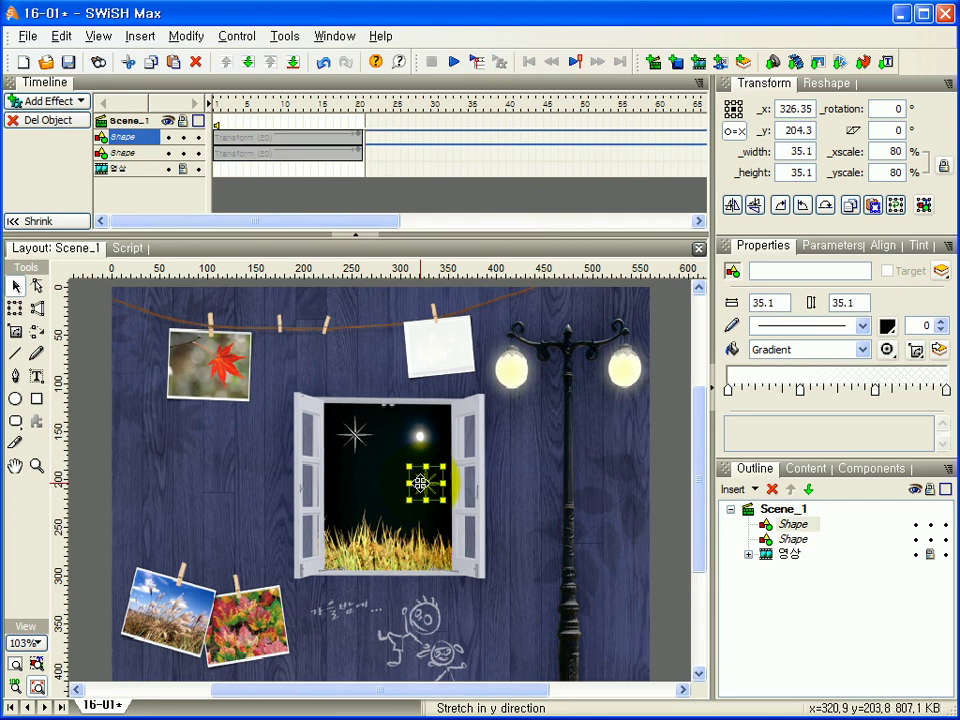
left_click(300, 137)
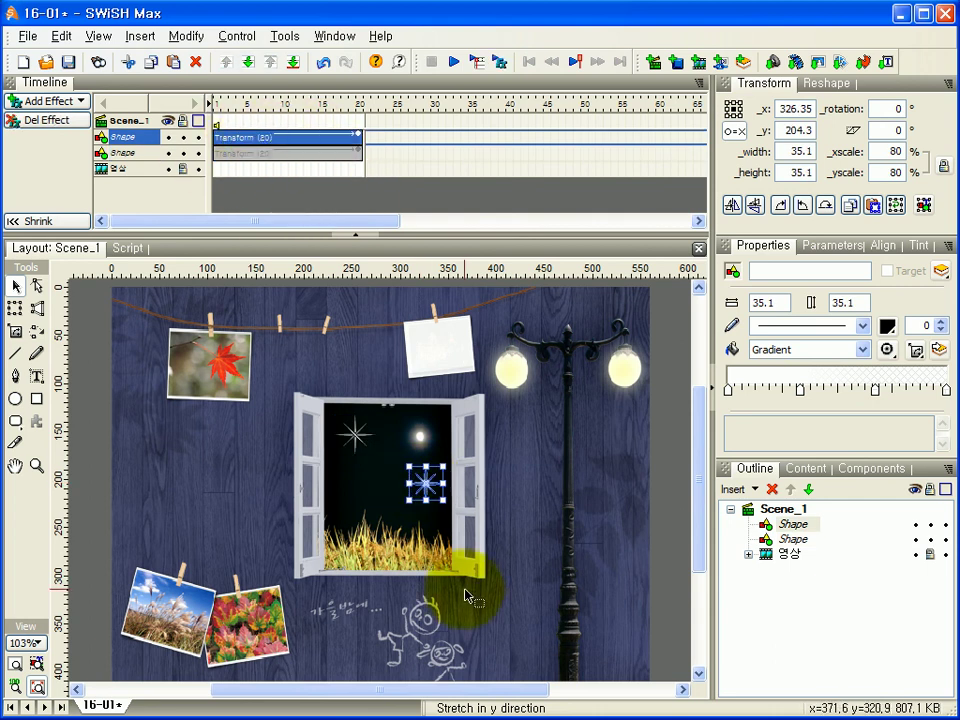
left_click(298, 140)
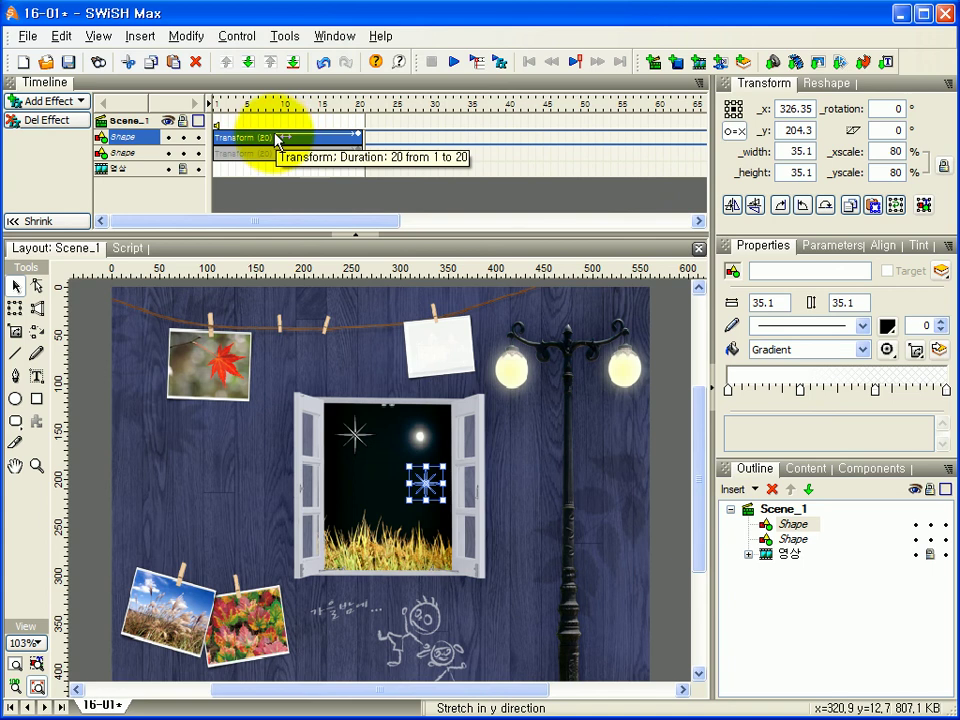
left_click_drag(272, 143, 347, 143)
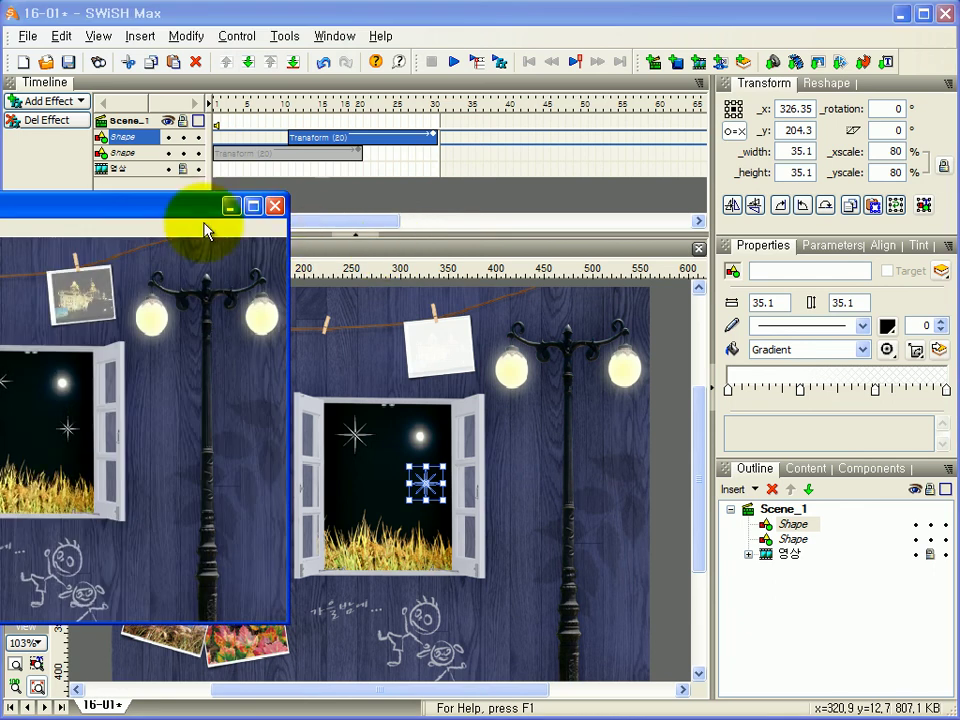
Preview the staggered twinkling in Flash Player, close the player, and move the smaller star down to about x 327, y 216
left_click_drag(148, 221, 512, 217)
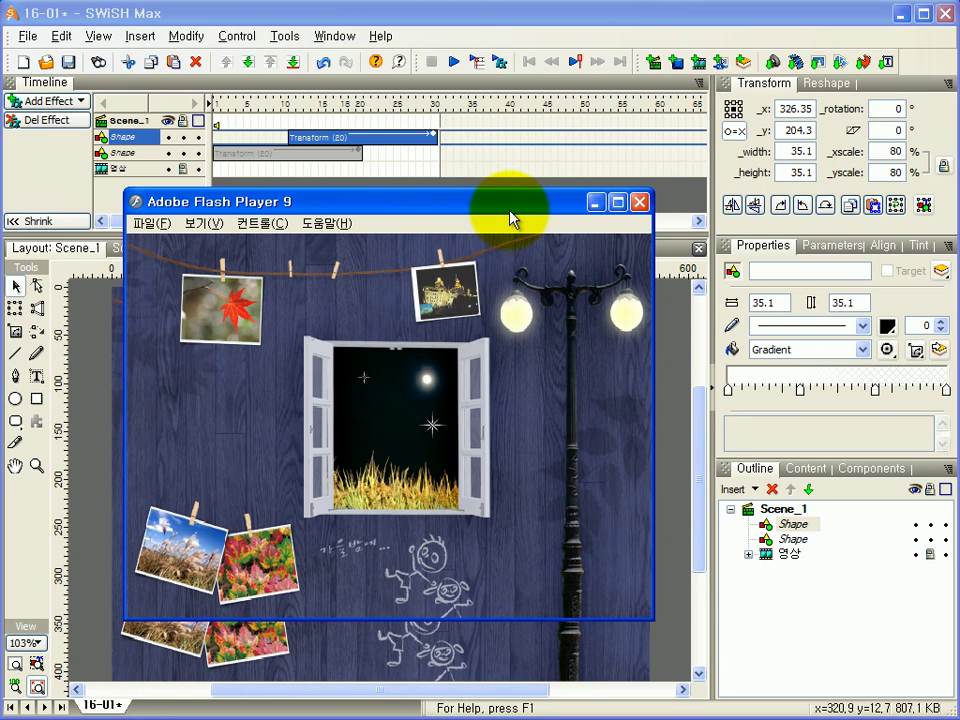
left_click(639, 201)
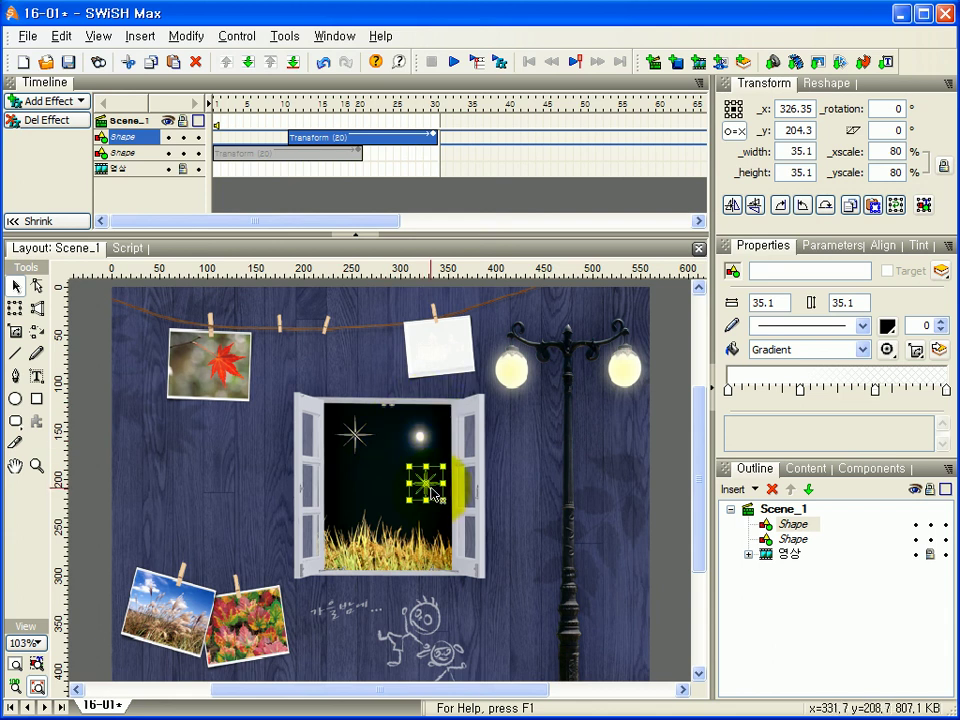
left_click_drag(431, 483, 432, 495)
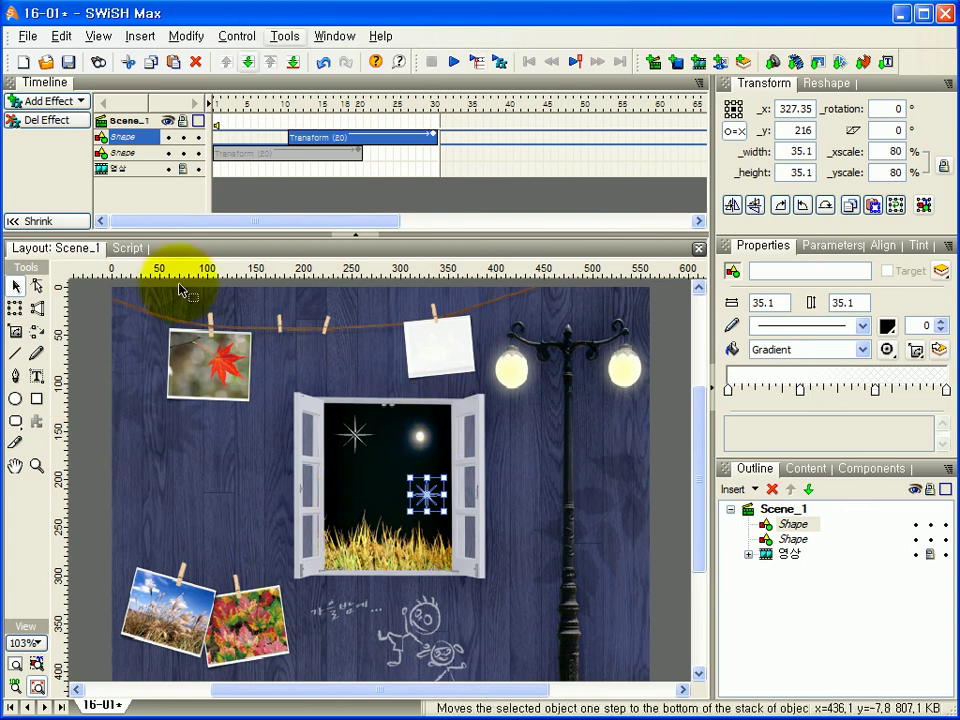
Draw a tall ellipse about 23 wide and 63 high between the two stars and set its line style to None
left_click(16, 400)
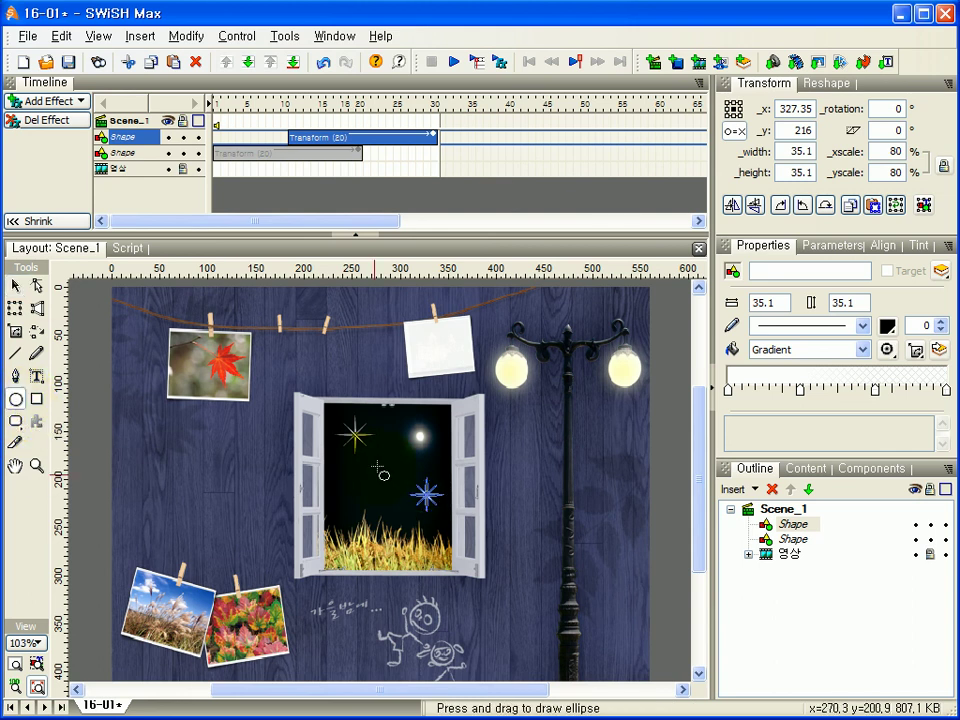
left_click_drag(380, 439, 409, 509)
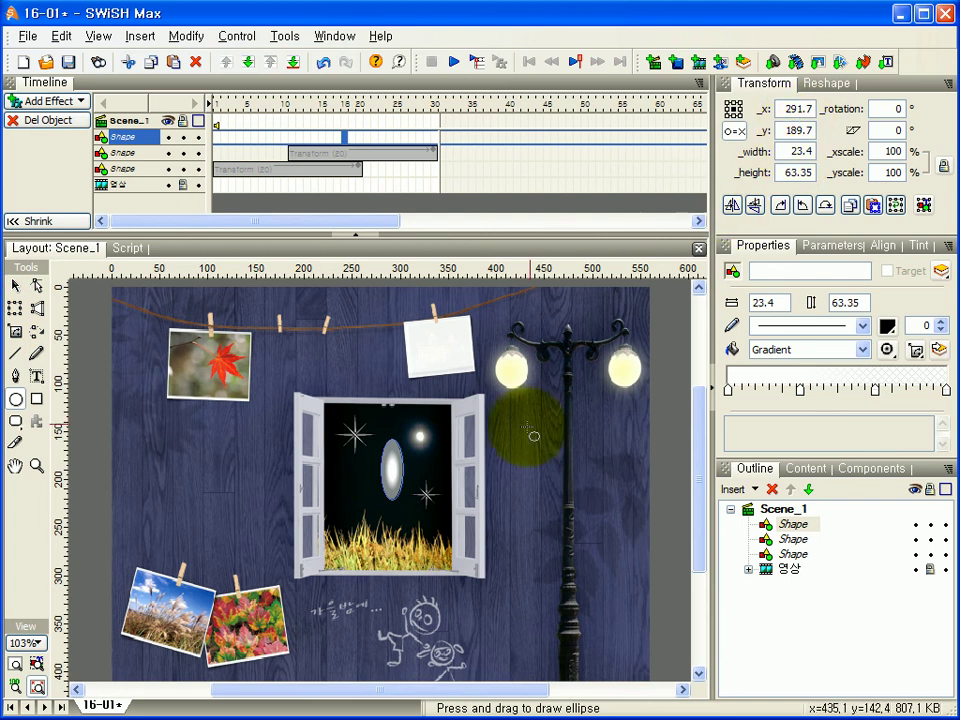
left_click(17, 286)
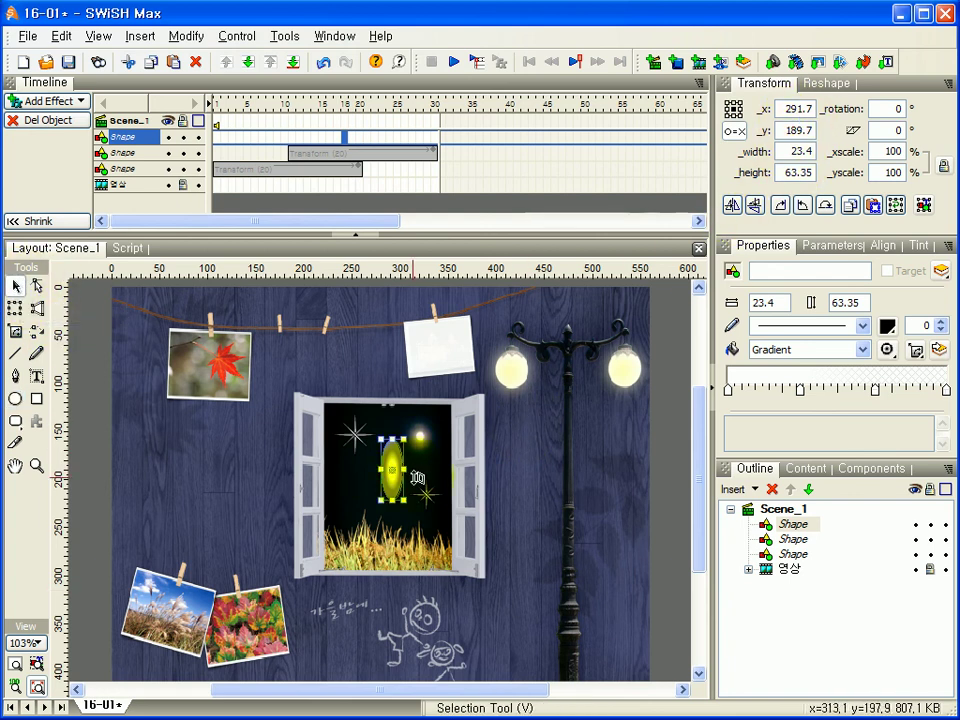
left_click(860, 327)
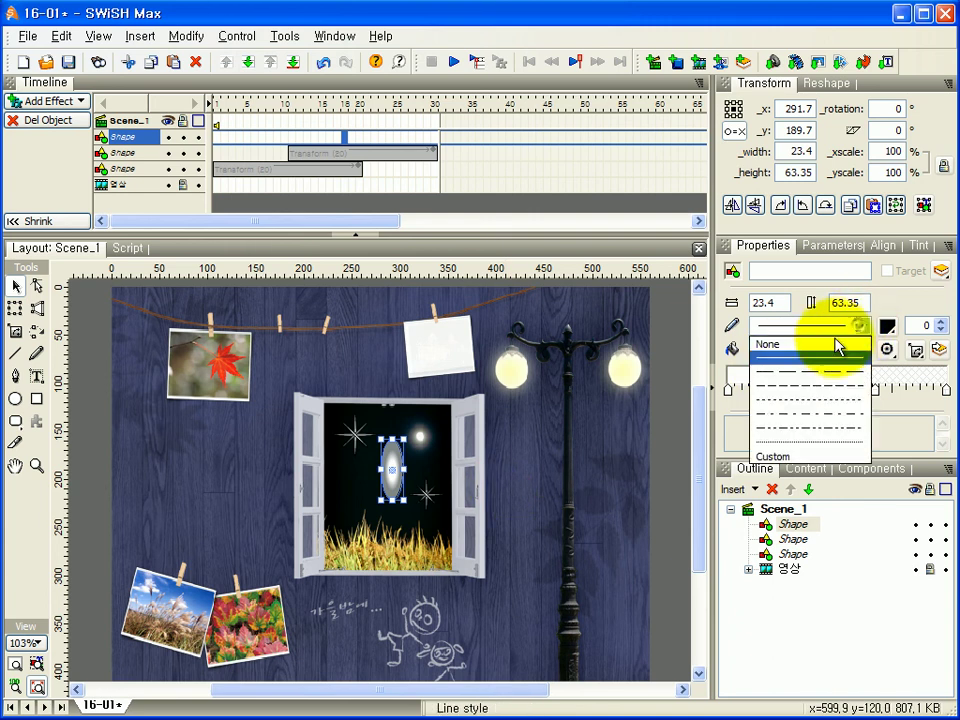
left_click(795, 344)
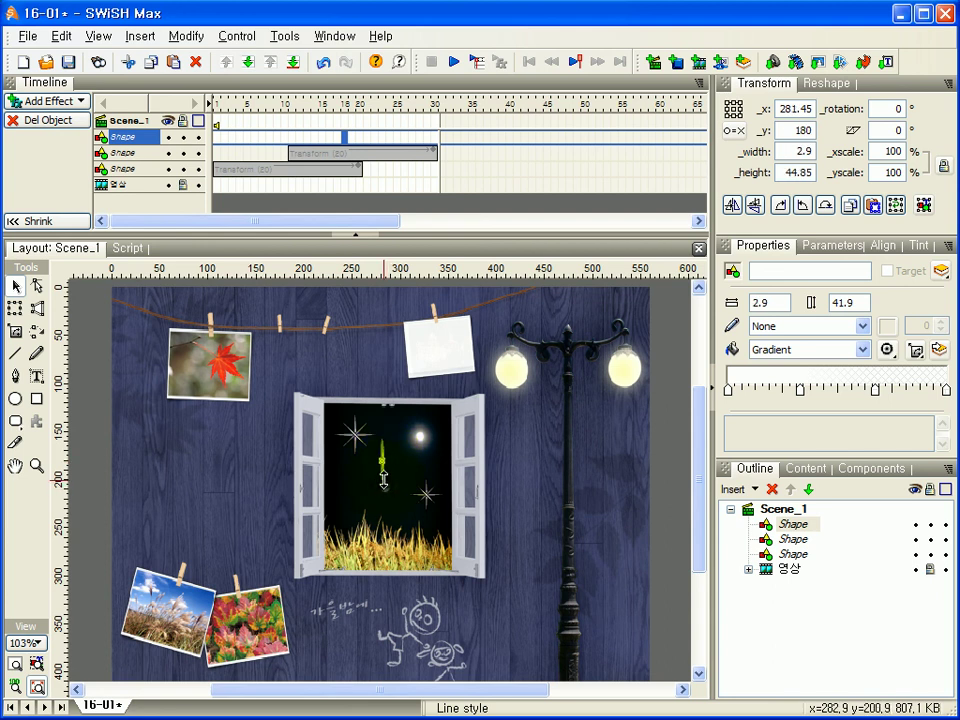
Narrow, shorten and tilt the ellipse into a diagonal streak about 14 by 17, and place it beside the moon at about x 340, y 139
left_click_drag(383, 471, 383, 476)
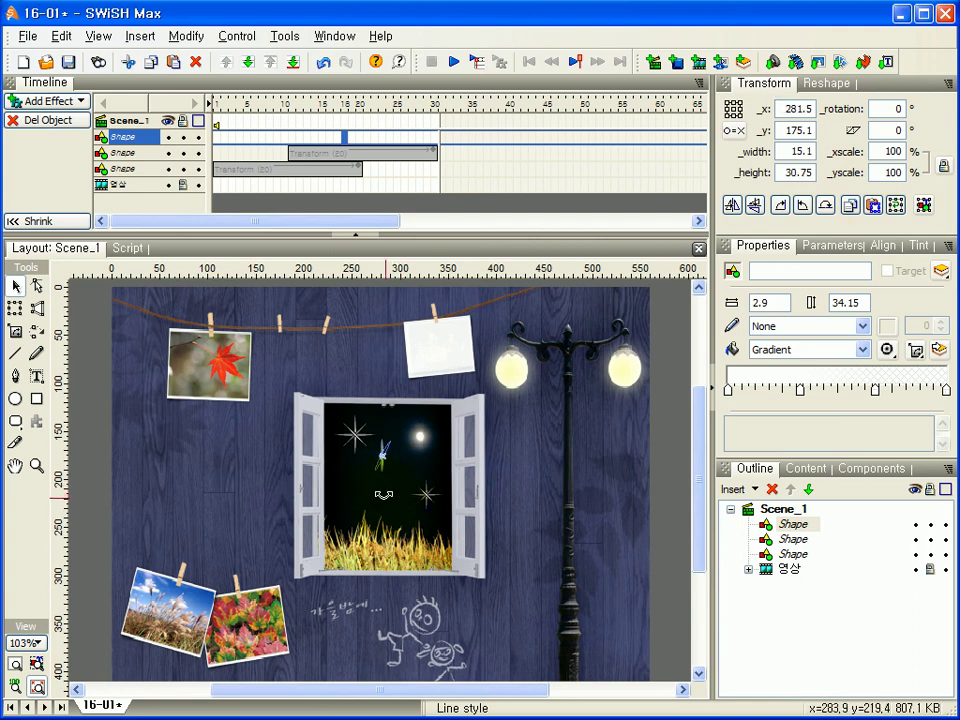
left_click_drag(378, 492, 372, 472)
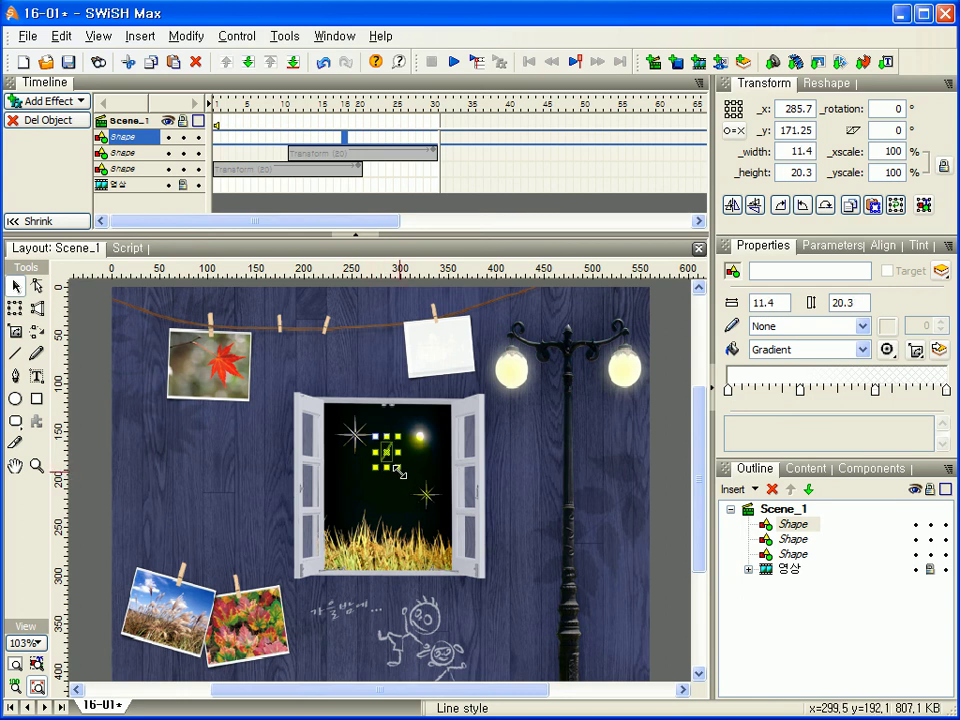
left_click_drag(392, 465, 434, 428)
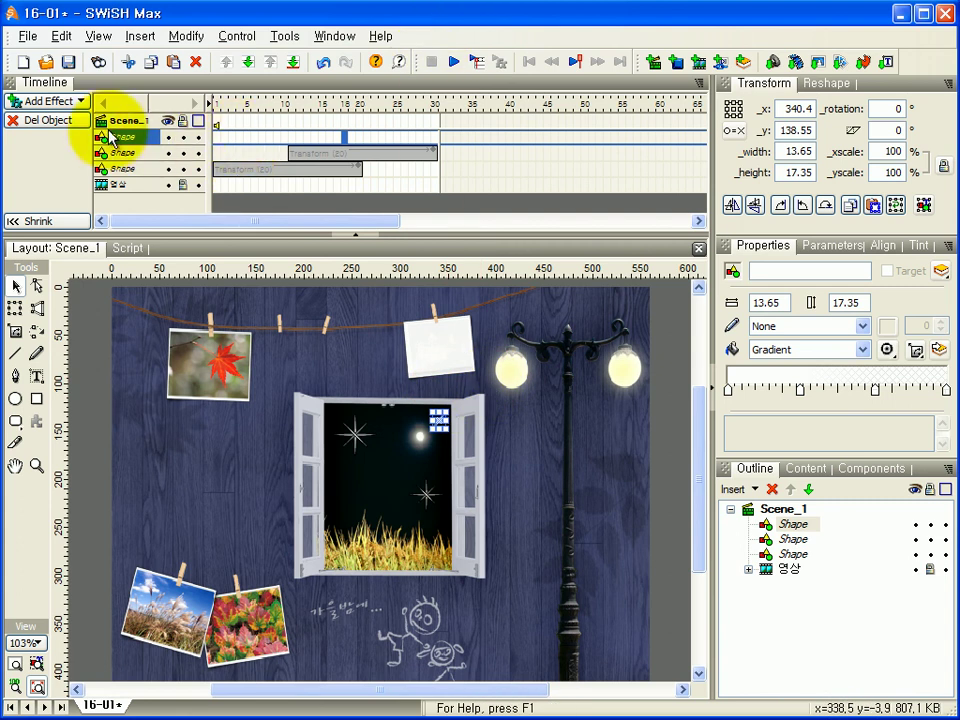
Add a Move effect to the streak spanning frames 1 to 30
left_click(218, 137)
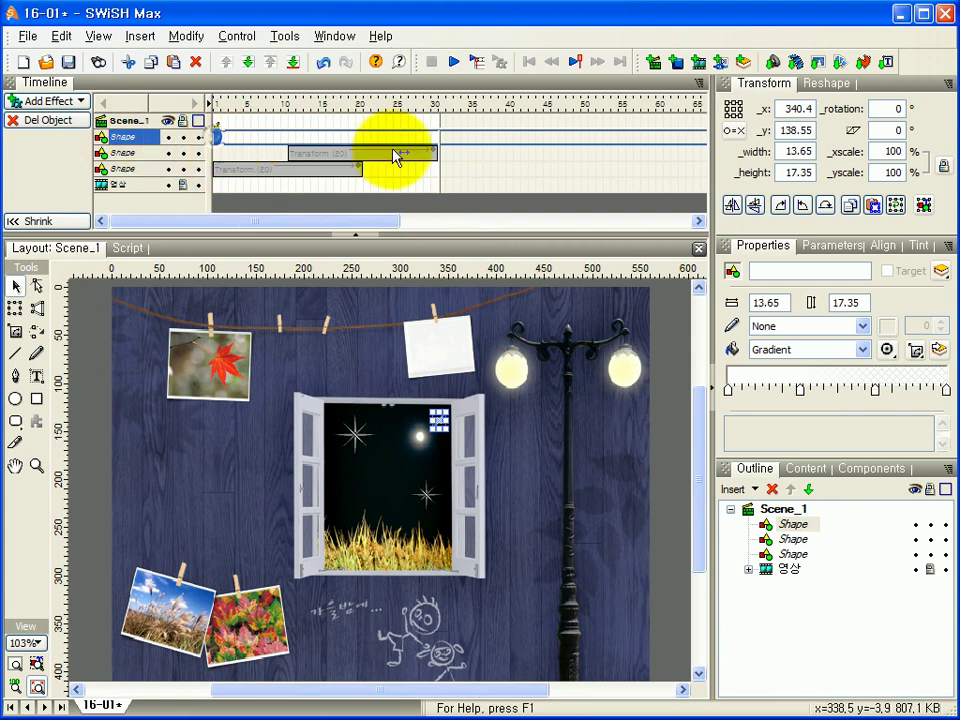
double_click(438, 139)
left_click(441, 428)
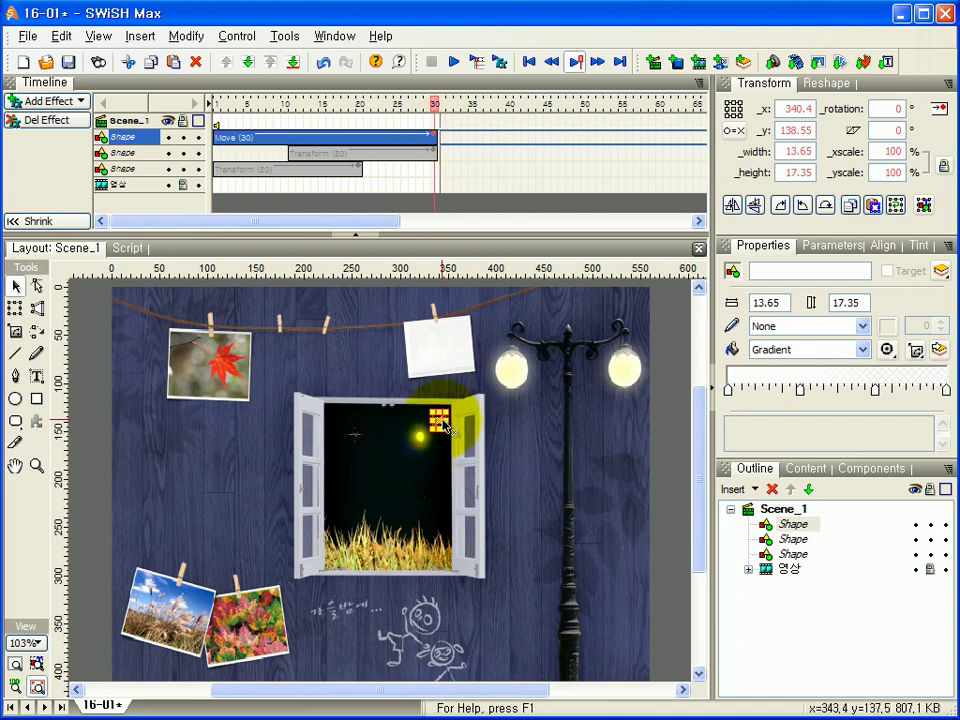
Set the streak's end position at frame 30 just above the grass at about x 233, y 243
left_click(36, 465)
left_click(441, 423)
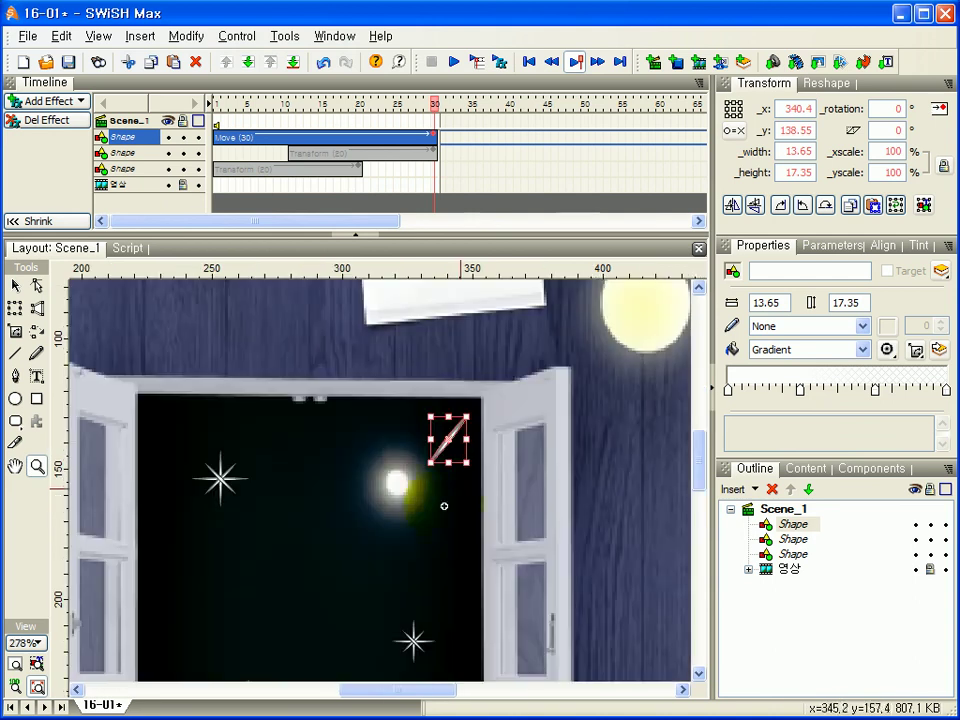
left_click(18, 286)
scroll(701, 456, "down", 3)
left_click_drag(455, 333, 180, 608)
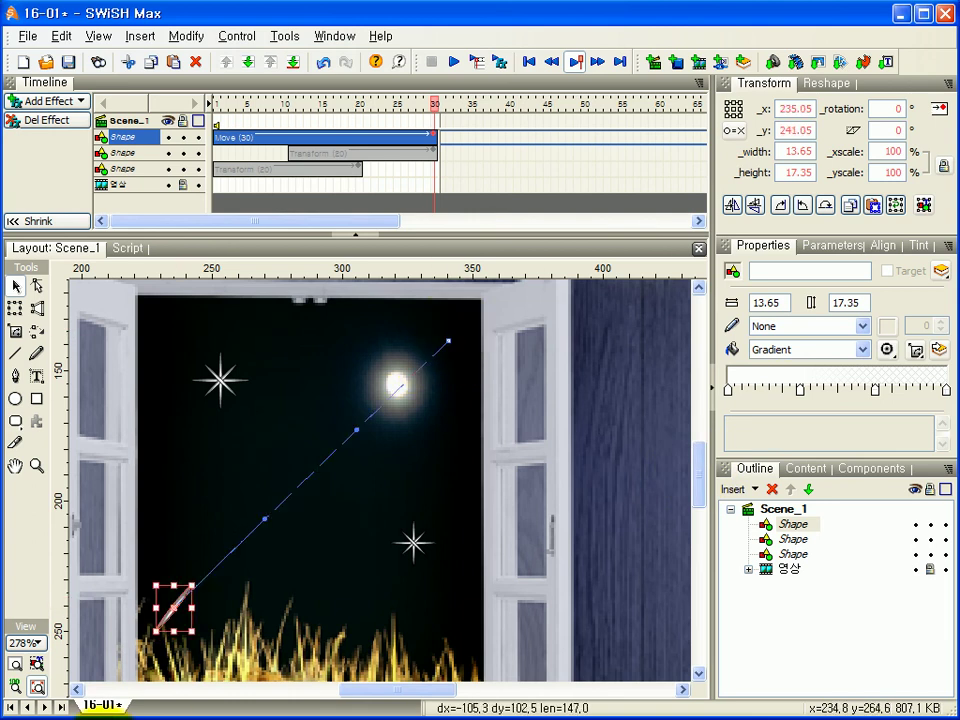
left_click(112, 612)
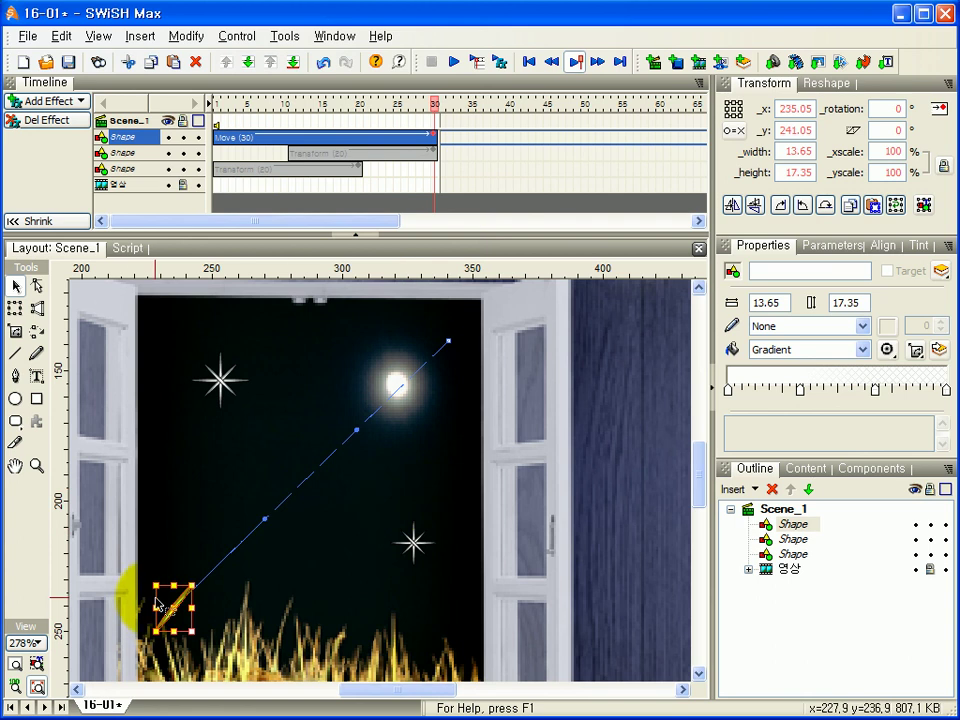
left_click_drag(180, 612, 174, 618)
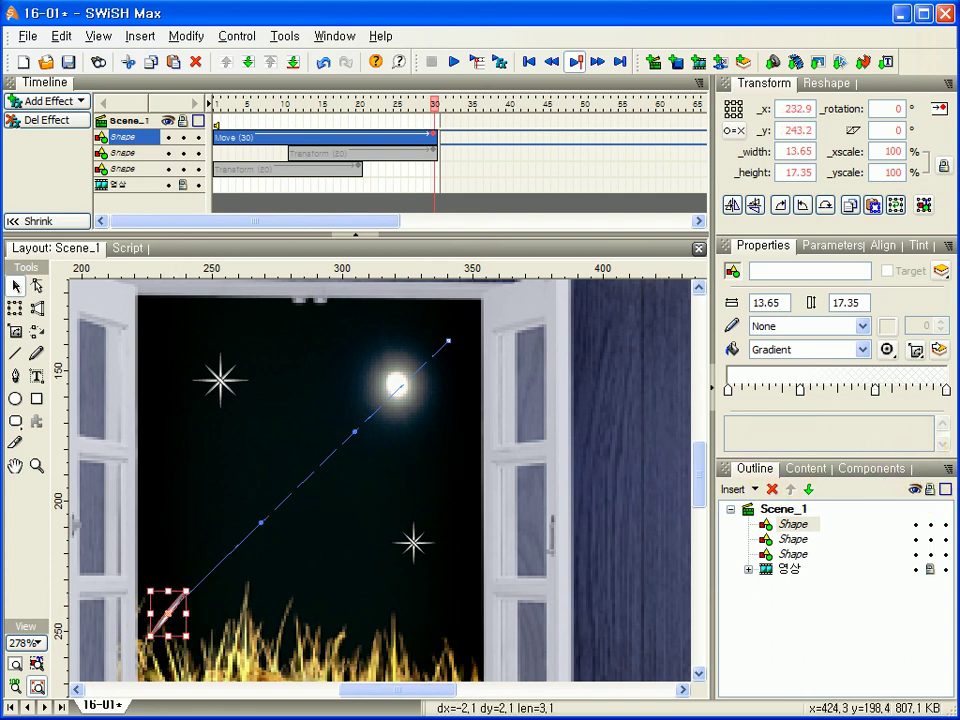
Set the Move effect's alpha to fade to 0%, preview the shooting star in Flash Player and close the player
left_click(826, 207)
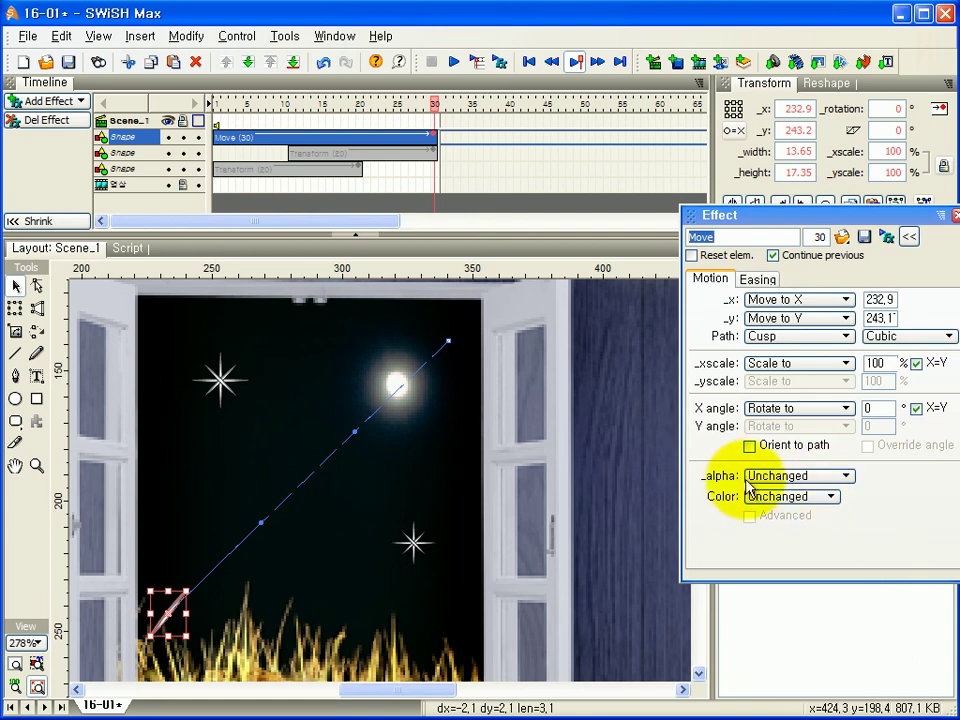
left_click(808, 476)
left_click(792, 566)
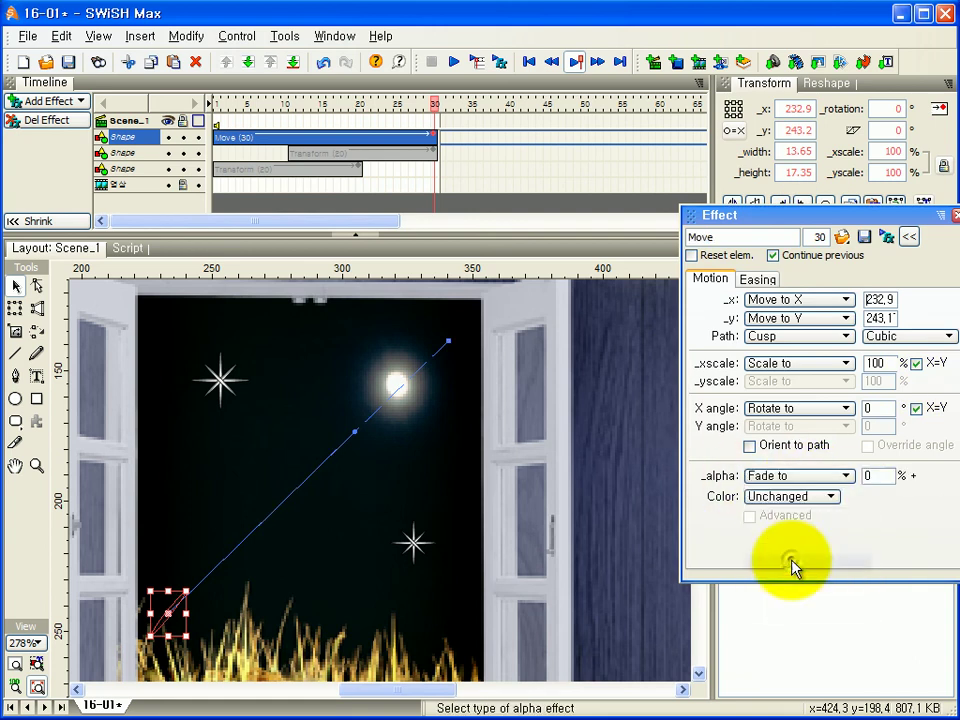
left_click(879, 476)
key("Return")
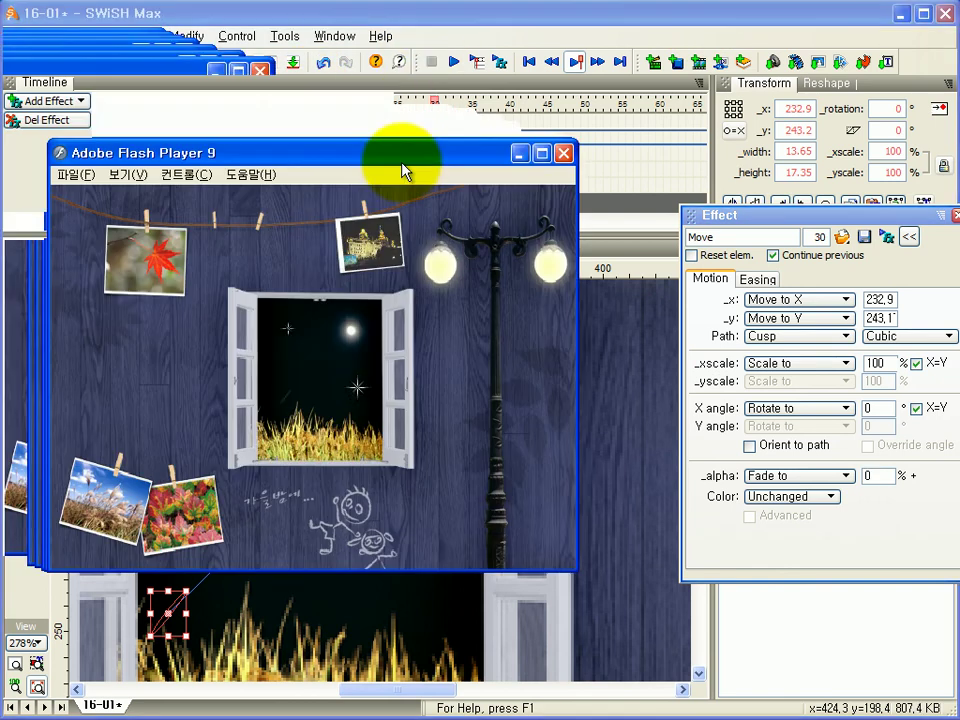
left_click_drag(401, 163, 425, 168)
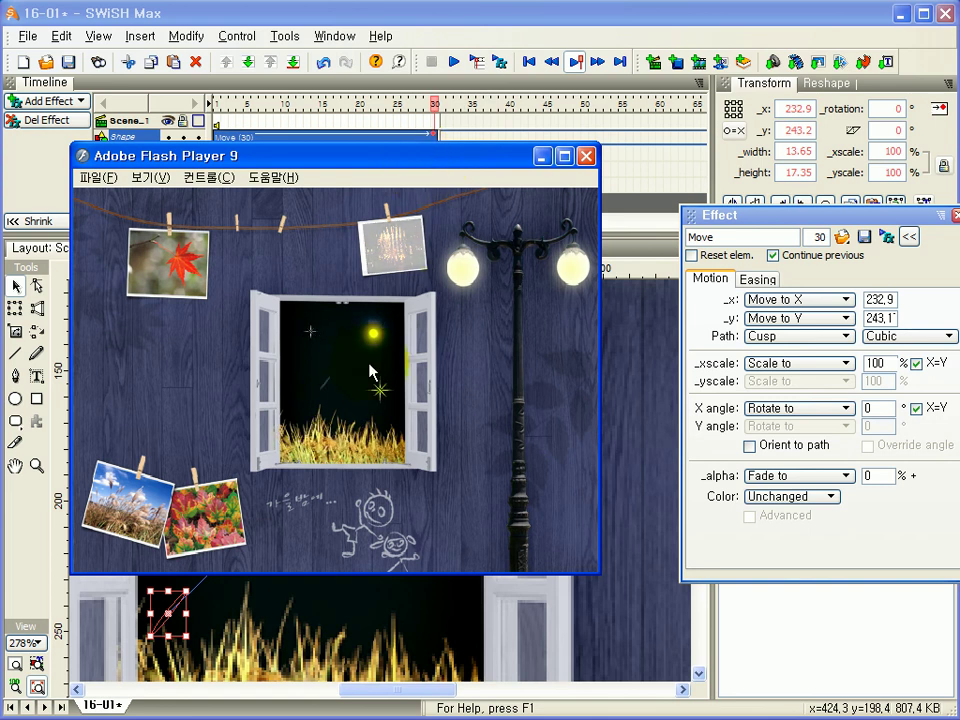
left_click(586, 156)
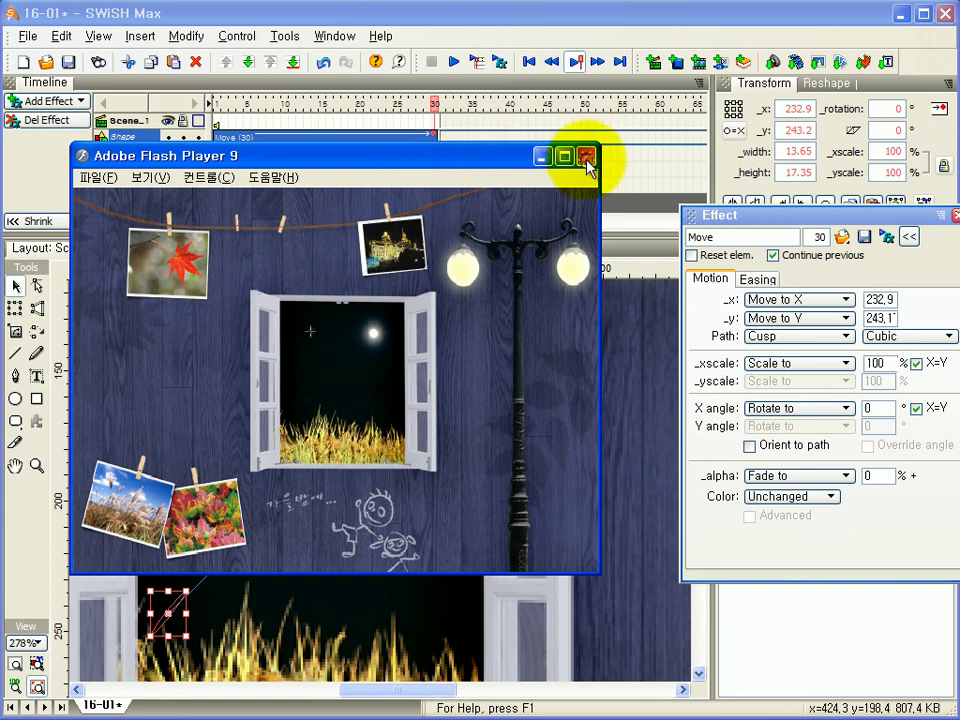